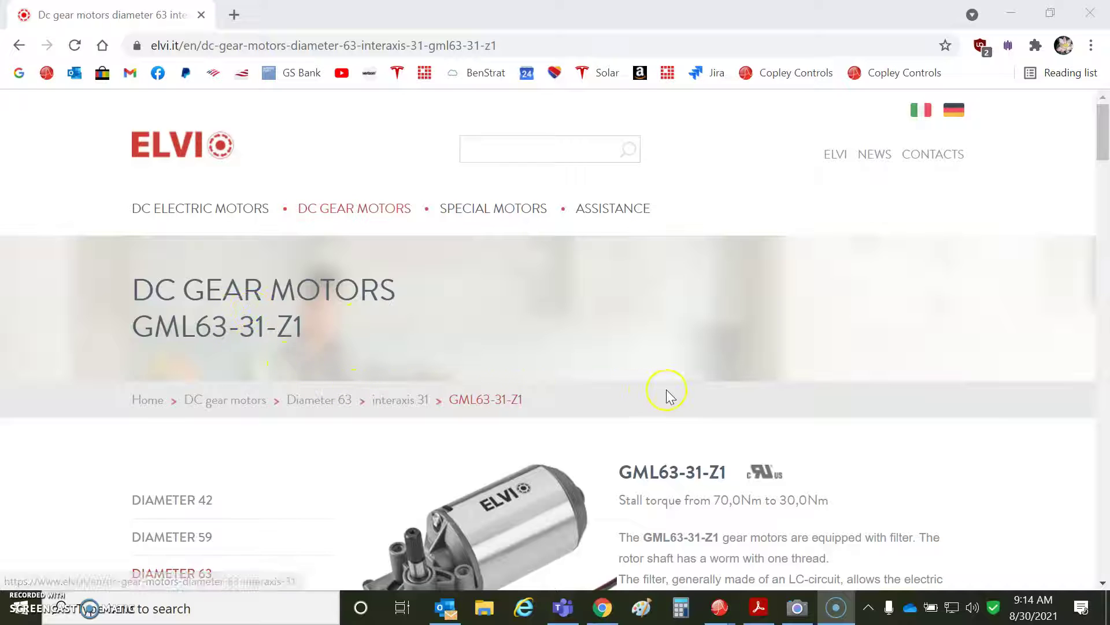
- Scroll up and down through the ELVI gearmotor product page in the browser
click(1104, 125)
drag(1104, 124, 1105, 155)
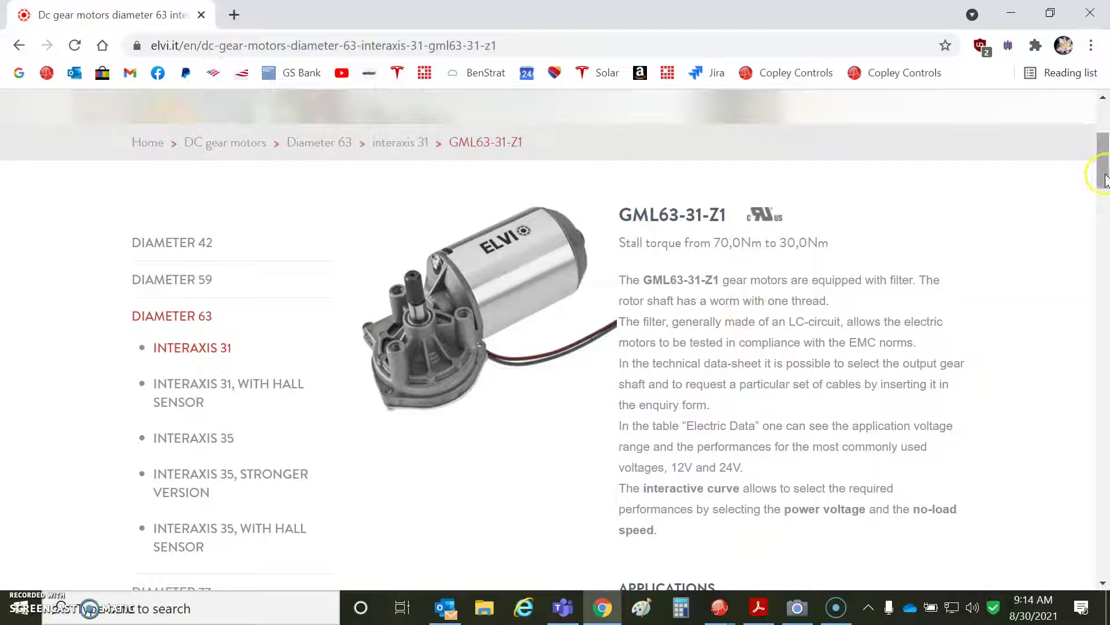
drag(1105, 168, 1104, 172)
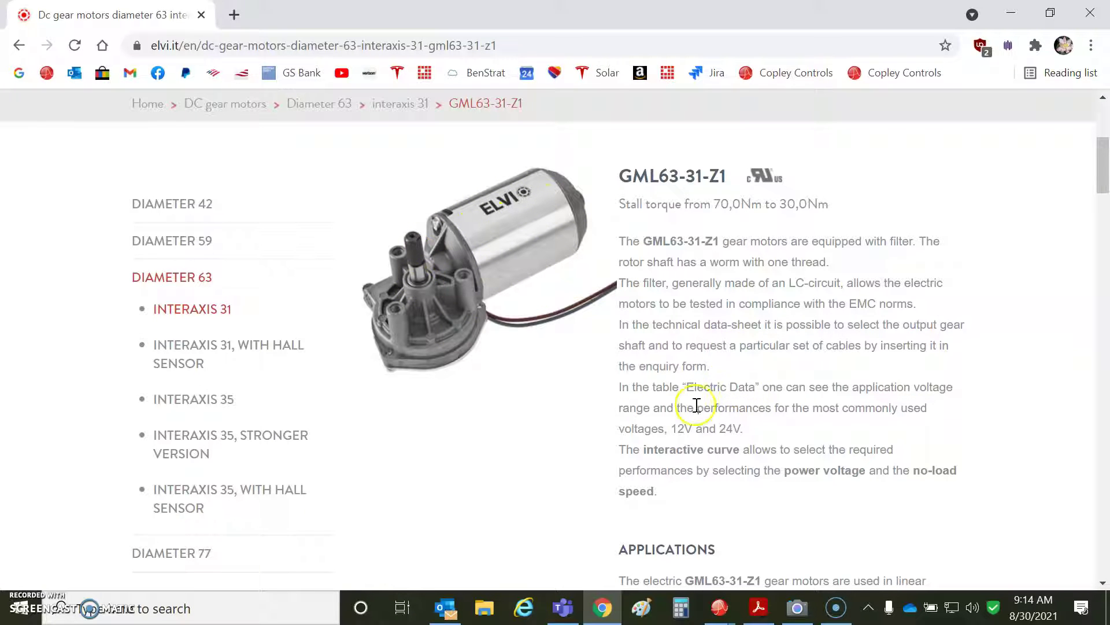
drag(1104, 168, 1103, 208)
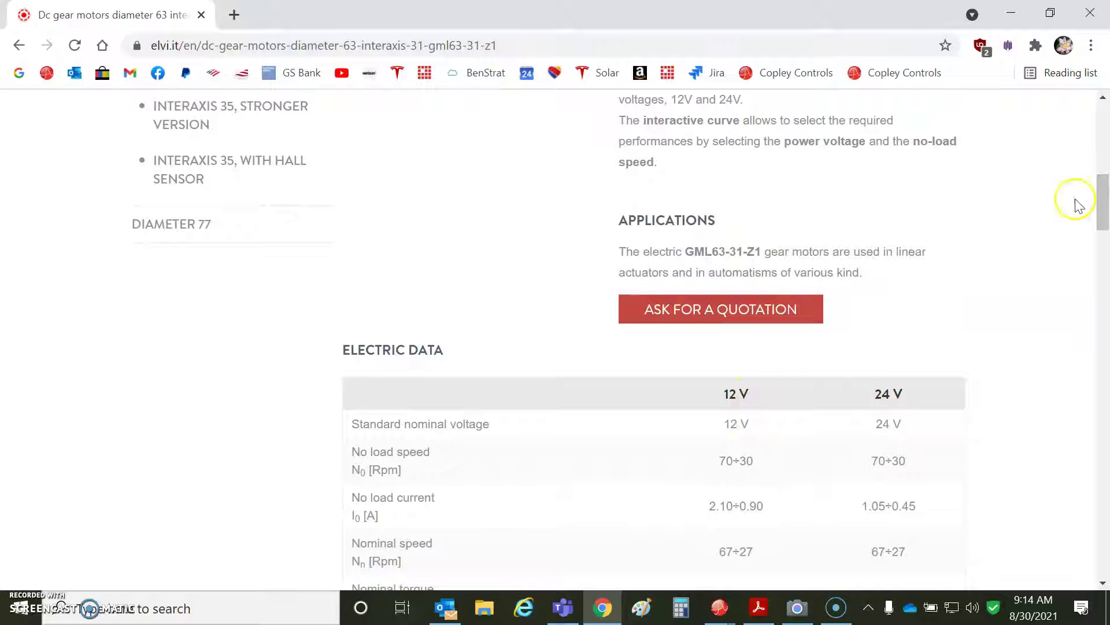
drag(1105, 184, 1104, 224)
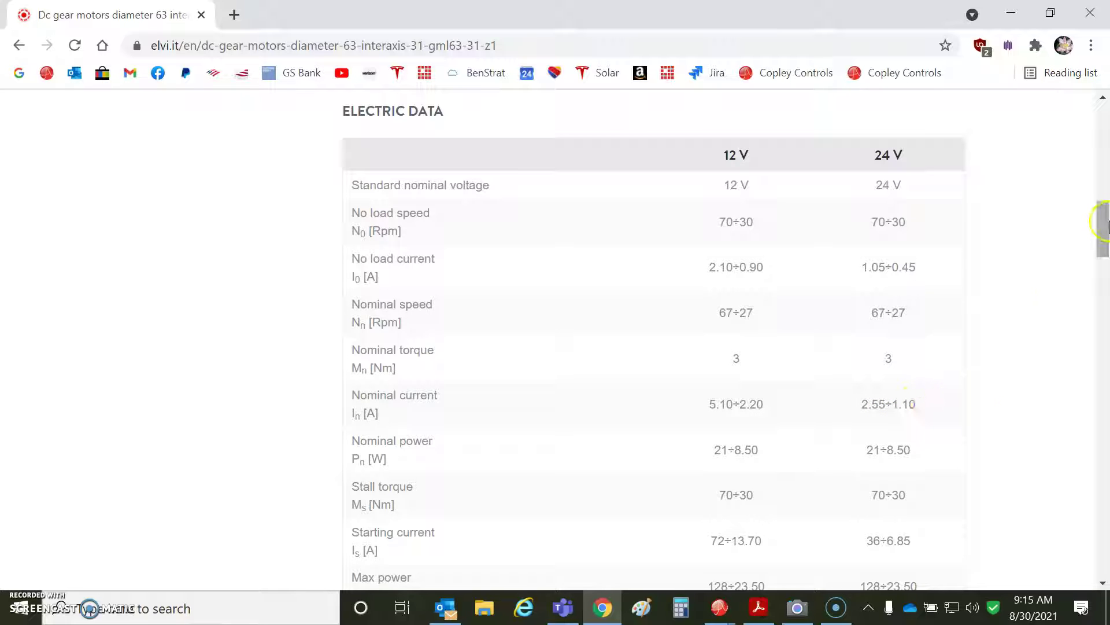
drag(1104, 223, 1105, 234)
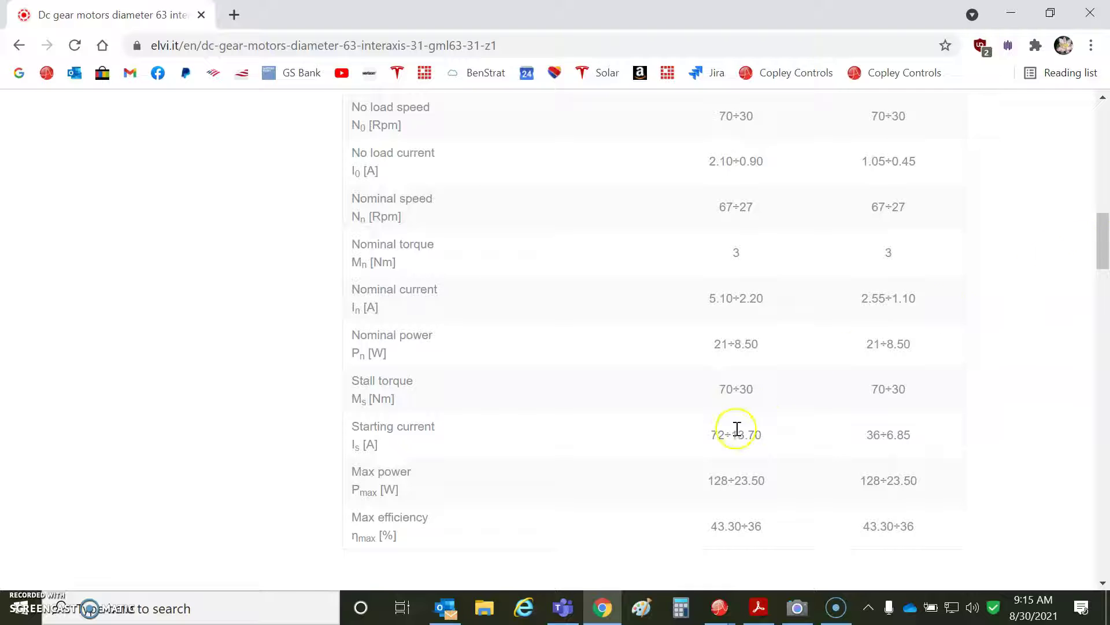
drag(1102, 242, 1103, 266)
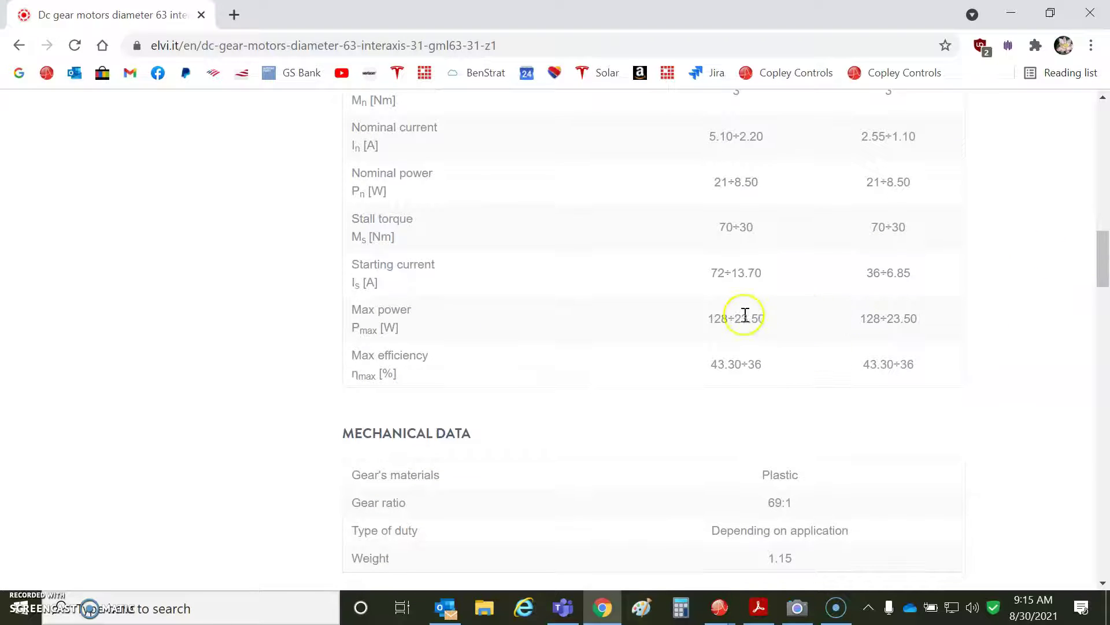
drag(1099, 241, 1099, 260)
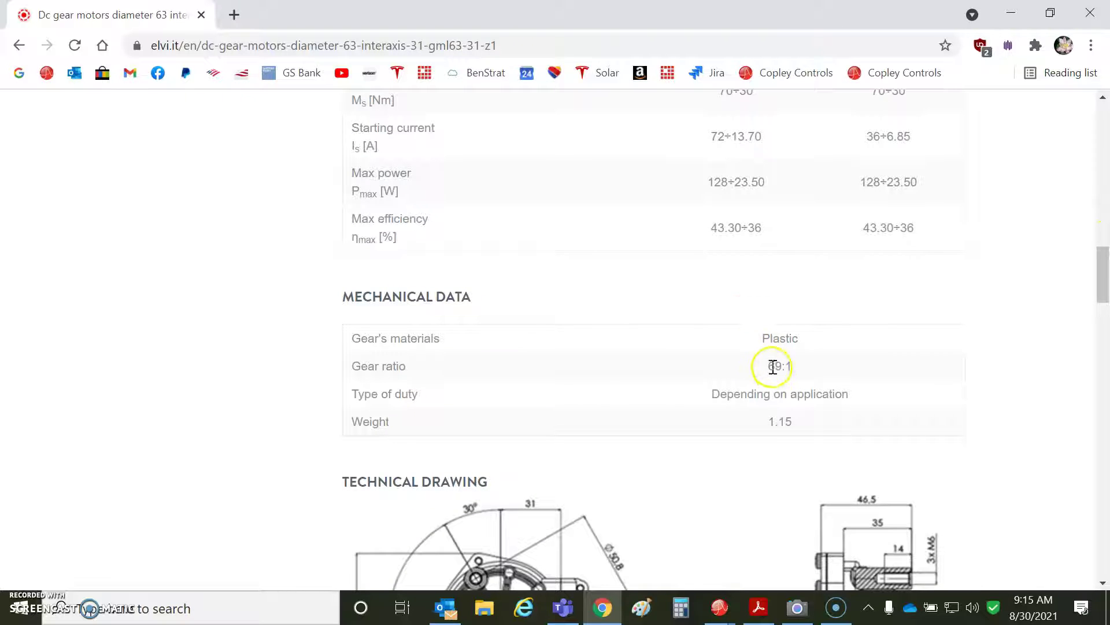
drag(1101, 277, 1106, 168)
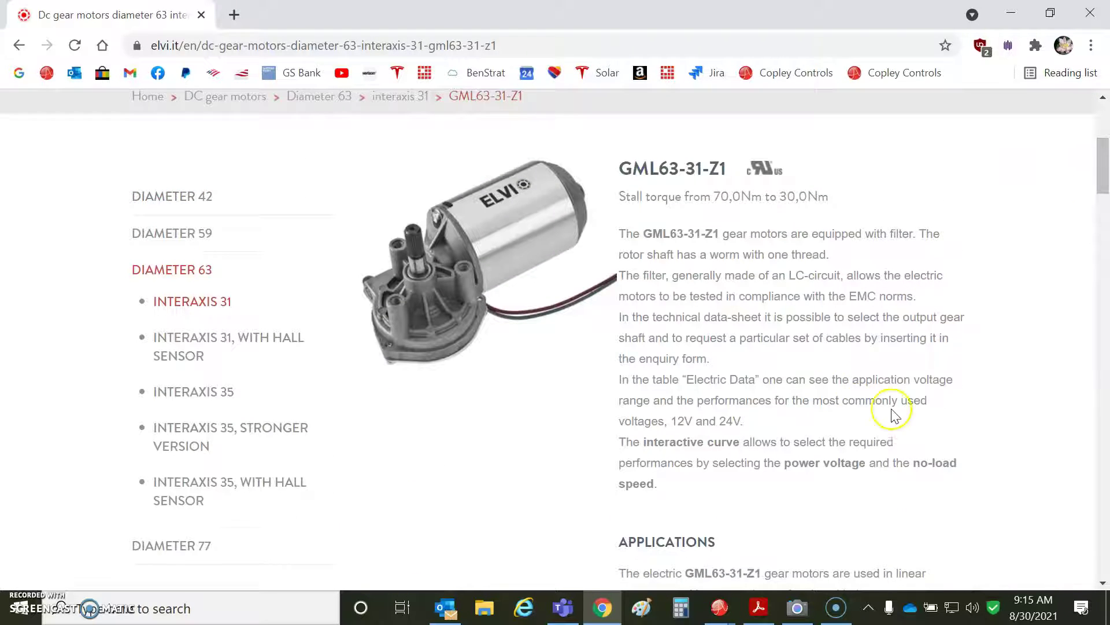
click(1106, 183)
drag(1104, 177, 1101, 231)
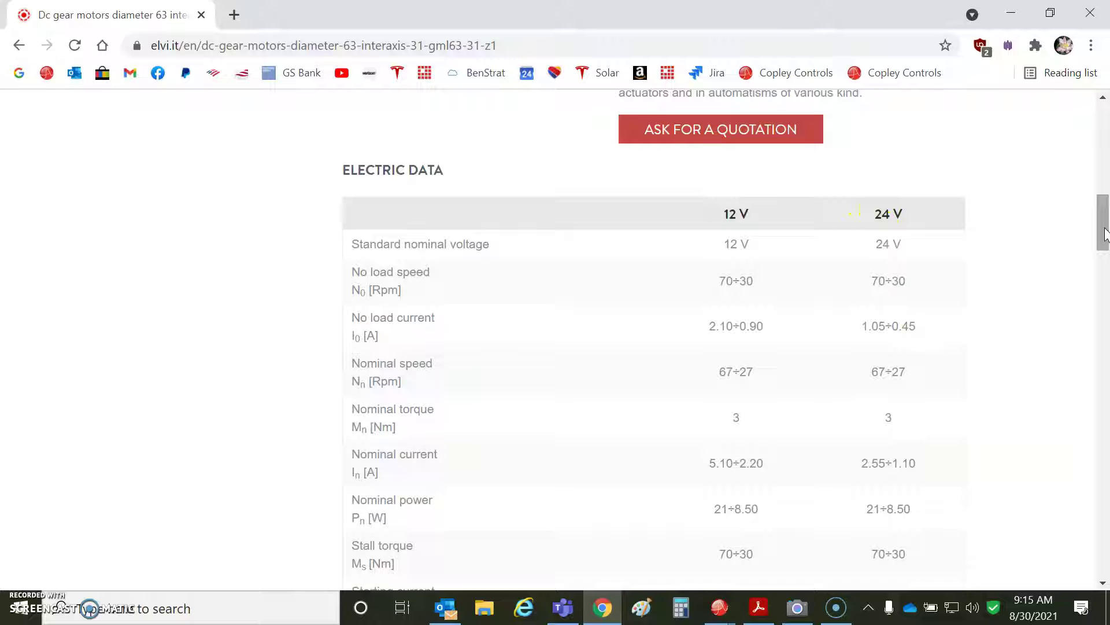
drag(1104, 230, 1104, 170)
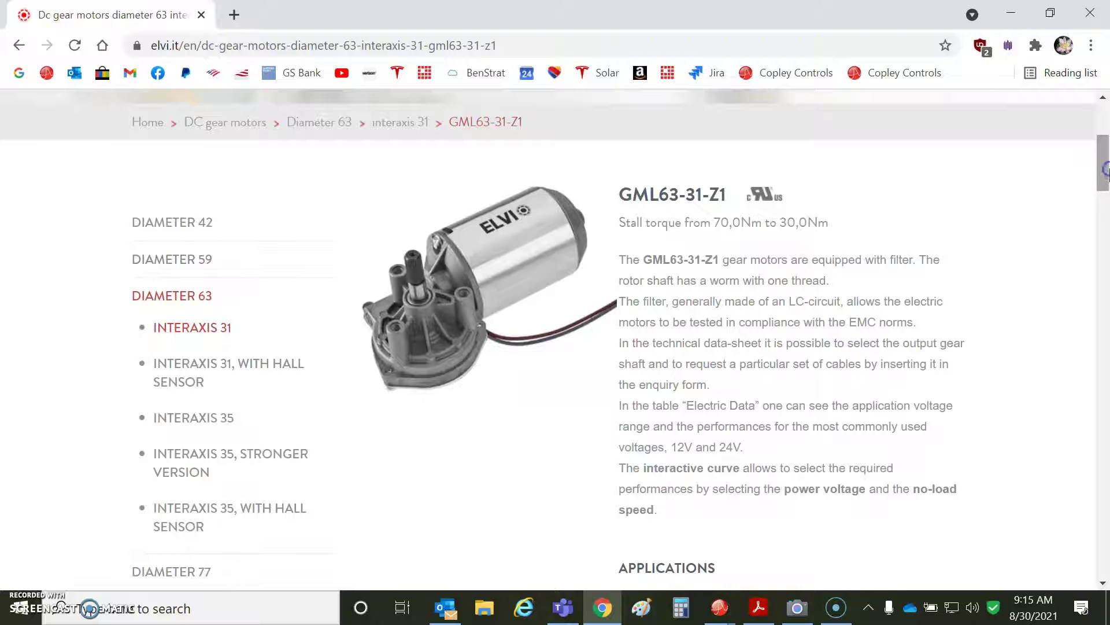
- Bring the gearmotor drawing PDF forward and pan across its title header, lower views and rating table
click(759, 605)
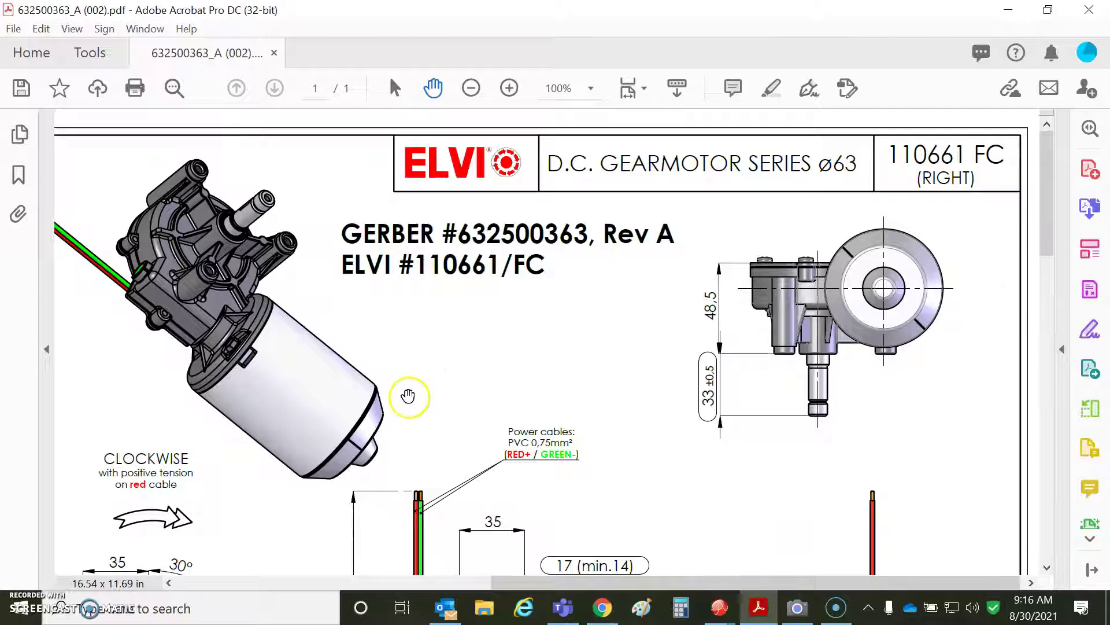
drag(404, 392, 508, 391)
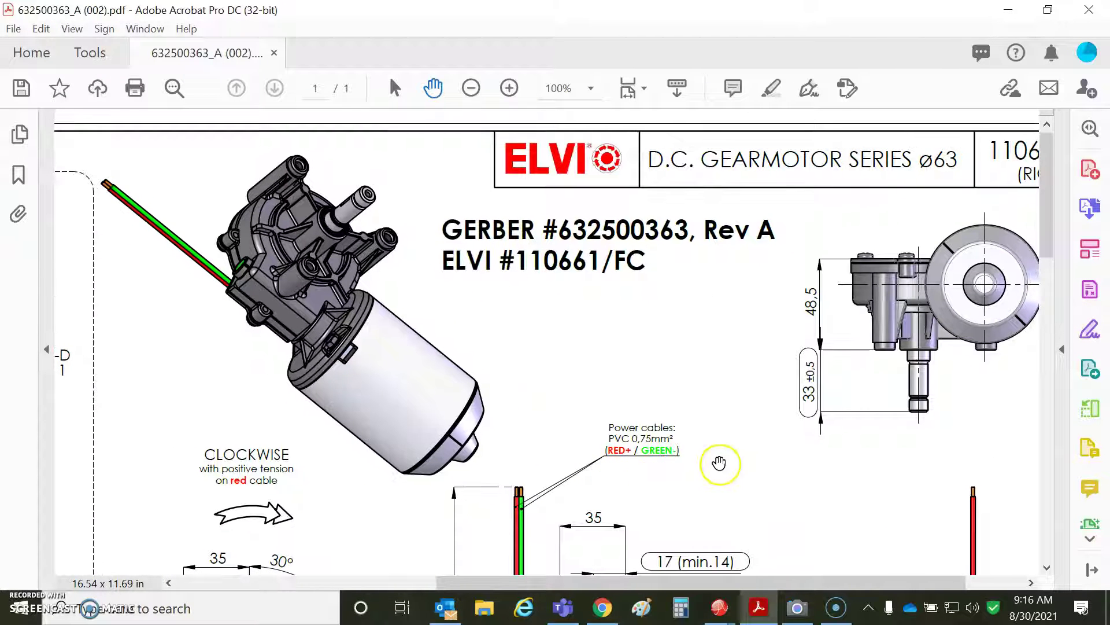
drag(683, 458, 575, 456)
mouse_move(411, 509)
mouse_down()
mouse_move(509, 483)
mouse_move(540, 275)
mouse_up()
drag(540, 462, 541, 312)
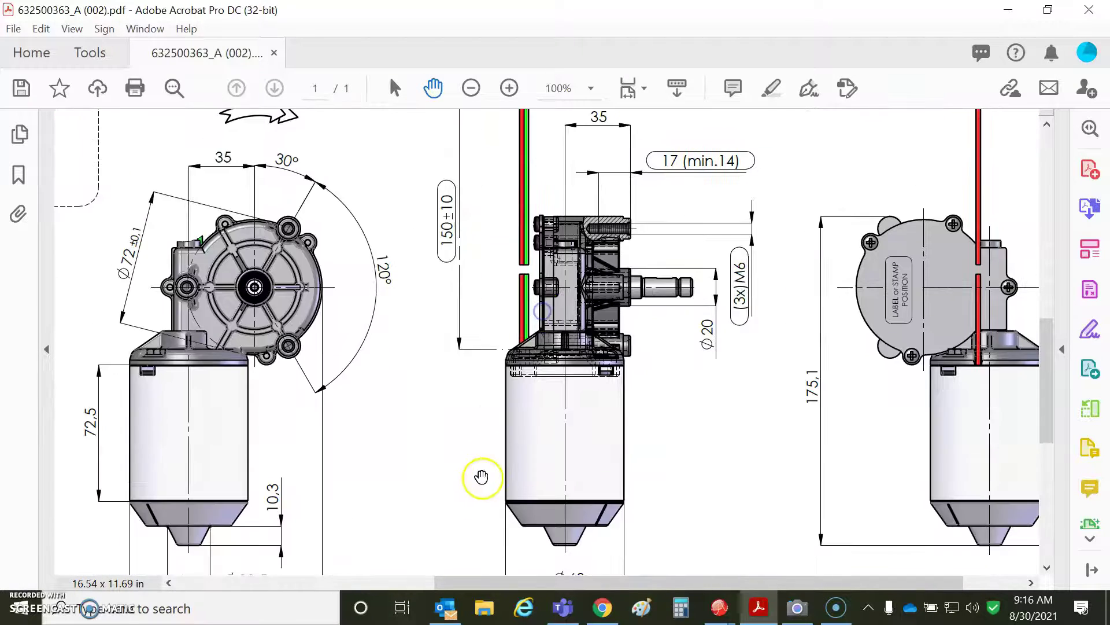
drag(473, 495, 584, 275)
drag(510, 451, 354, 443)
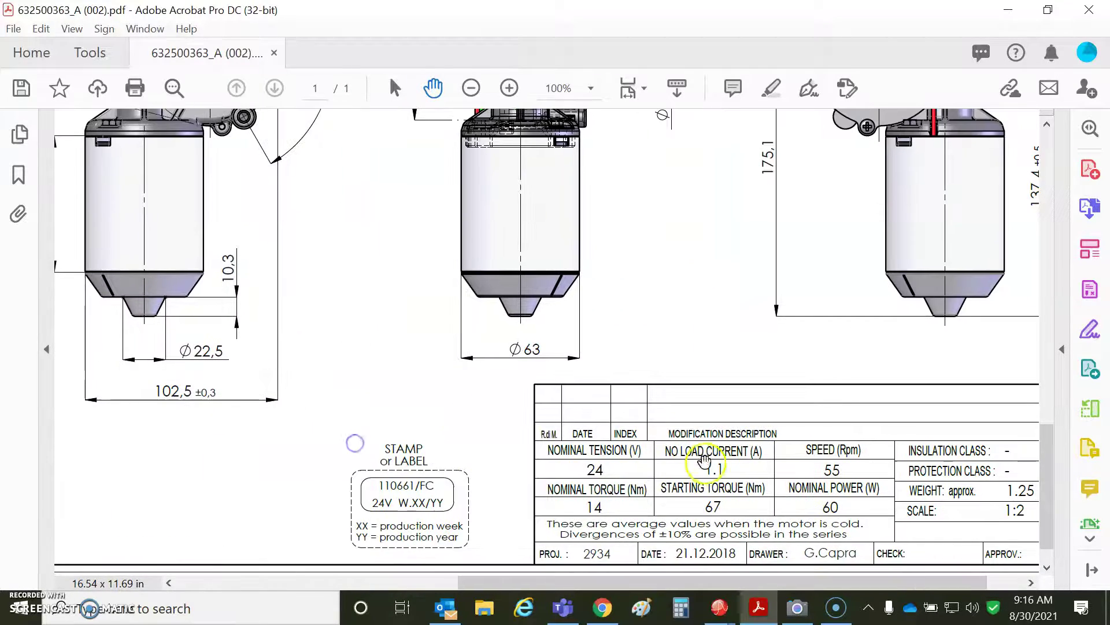
drag(671, 461, 602, 452)
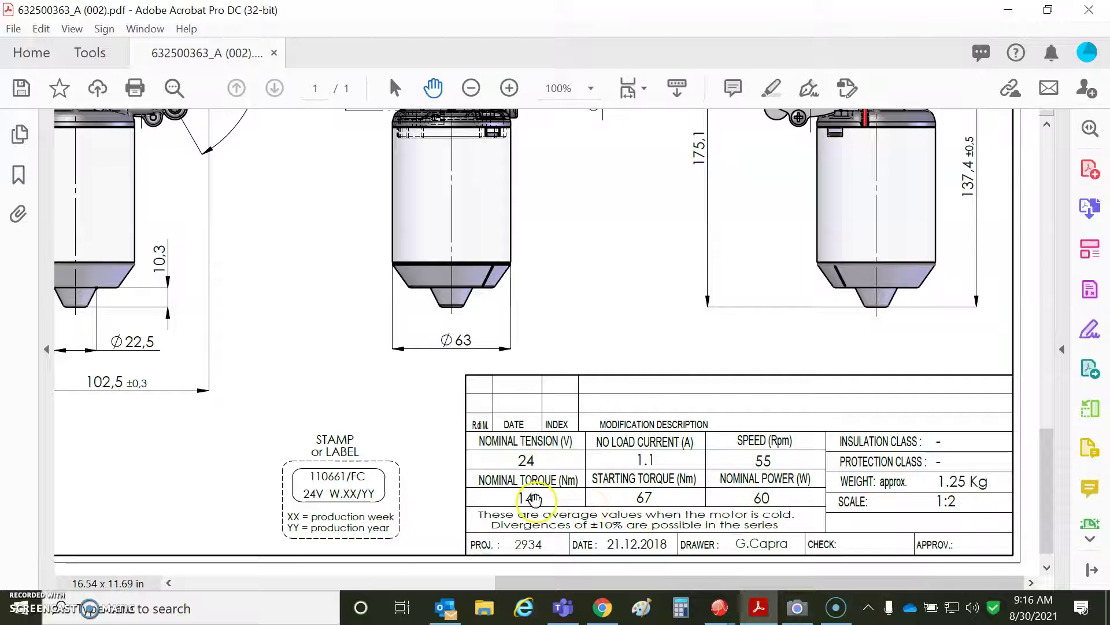
- Pan the drawing left and down to the speed/current versus torque graph
drag(533, 498, 548, 499)
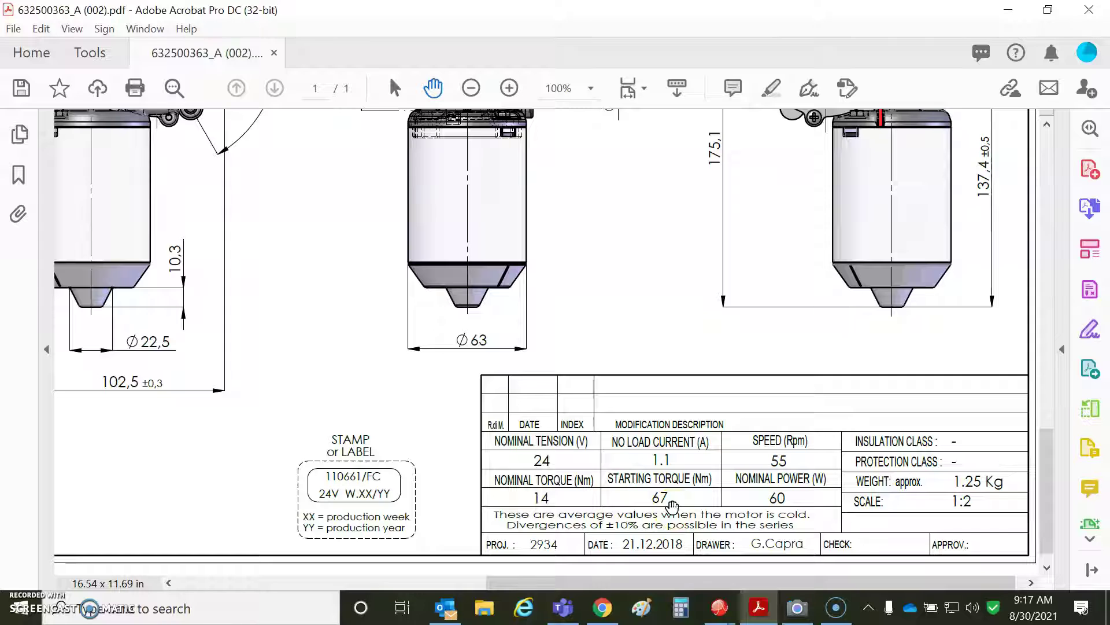
drag(268, 467, 303, 468)
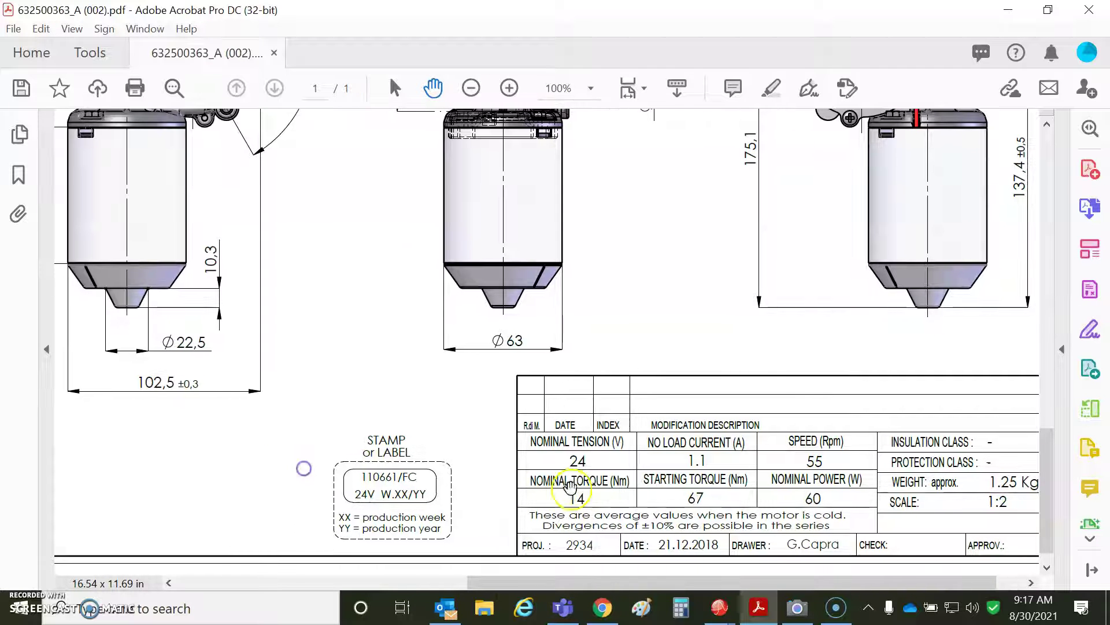
drag(120, 450, 287, 441)
mouse_move(70, 409)
mouse_down()
mouse_move(240, 408)
mouse_move(509, 435)
mouse_up()
drag(431, 439, 461, 320)
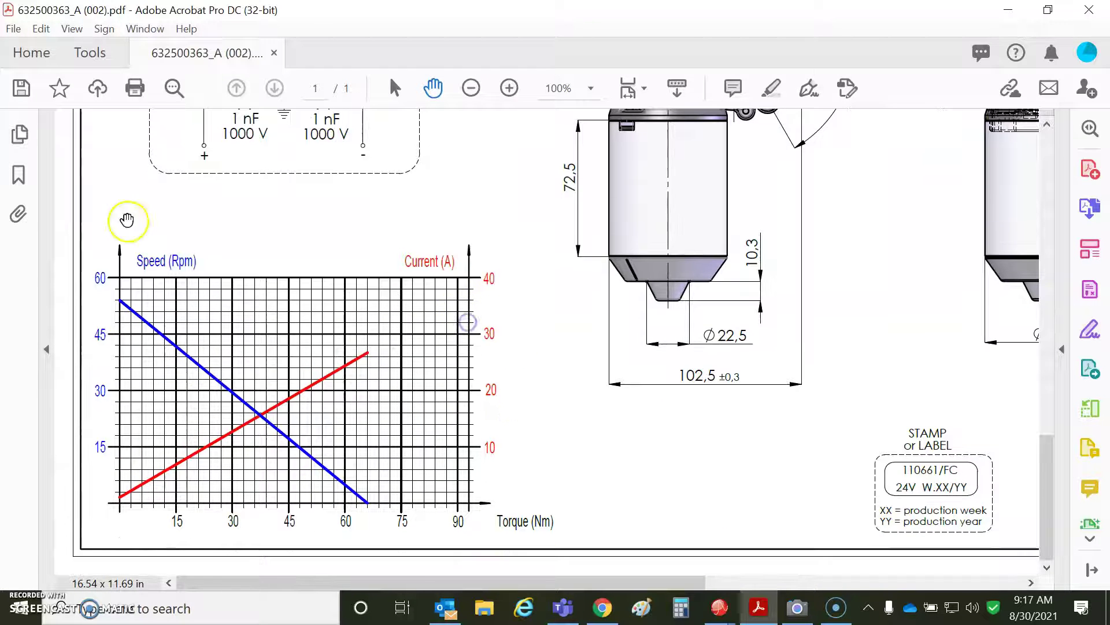
- Scroll the drawing sideways to compare the graph with the rating table (67 Nm, 60 W, 1.1 A, 1.25 kg)
click(121, 307)
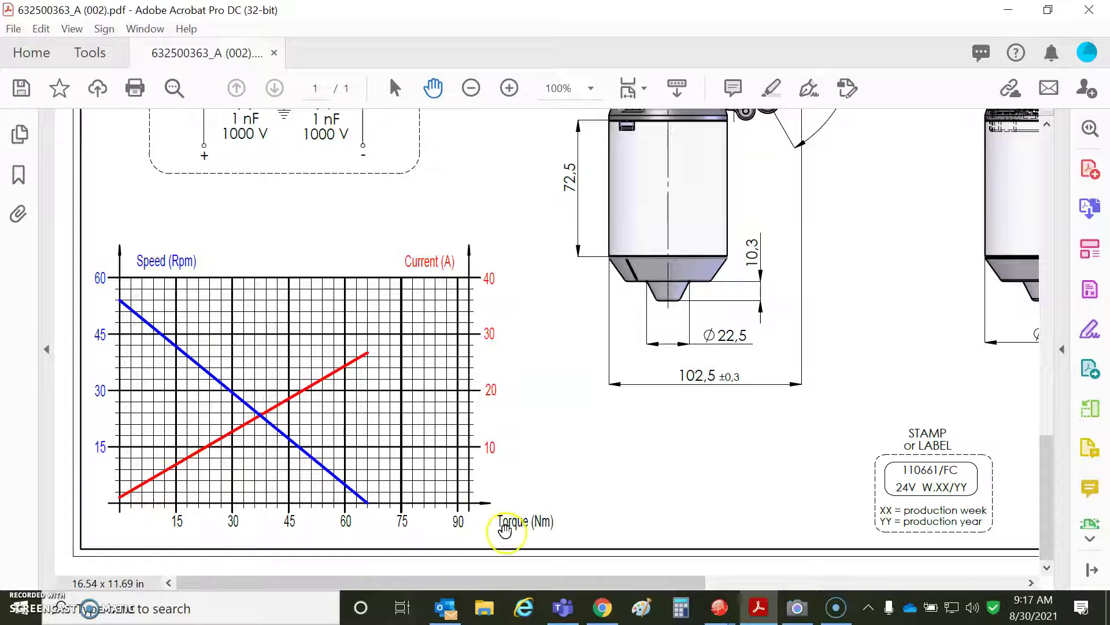
drag(591, 589, 753, 589)
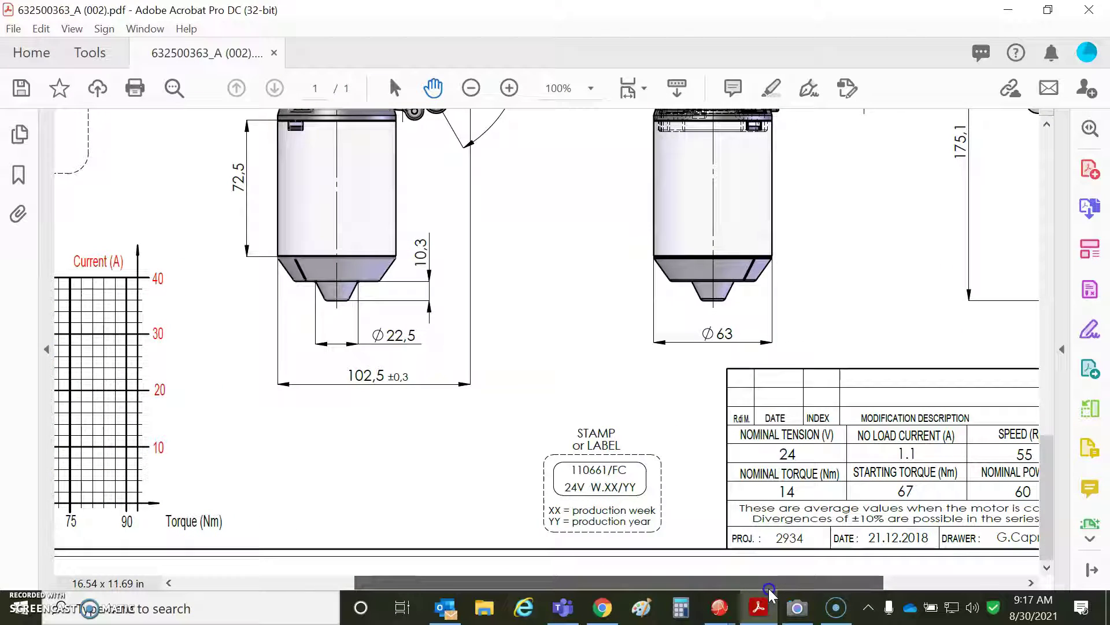
drag(770, 589, 839, 588)
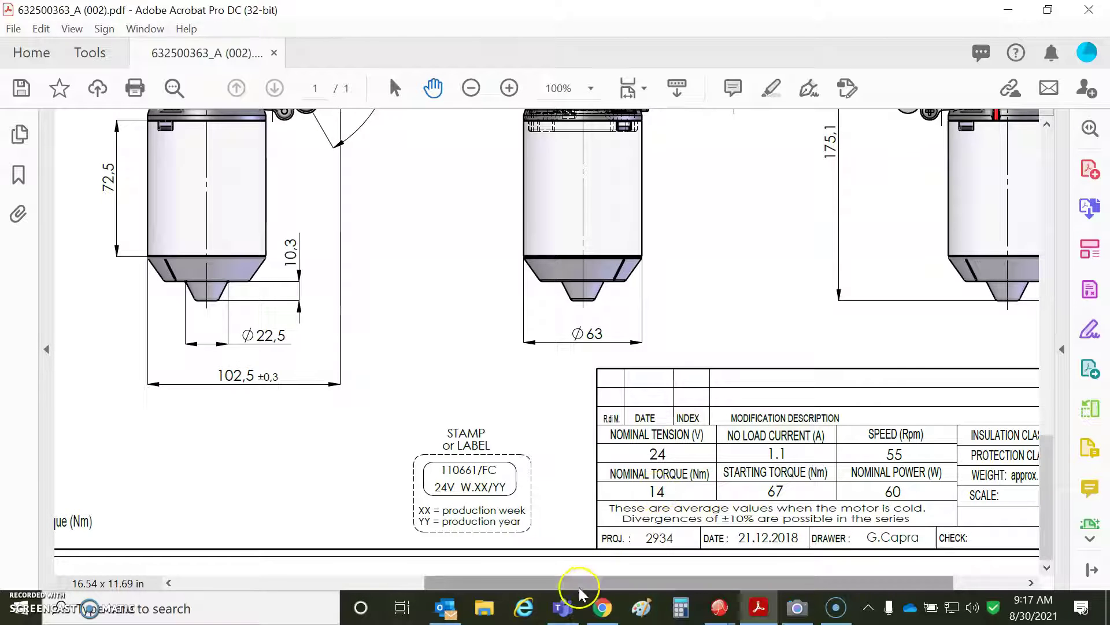
drag(574, 585, 248, 581)
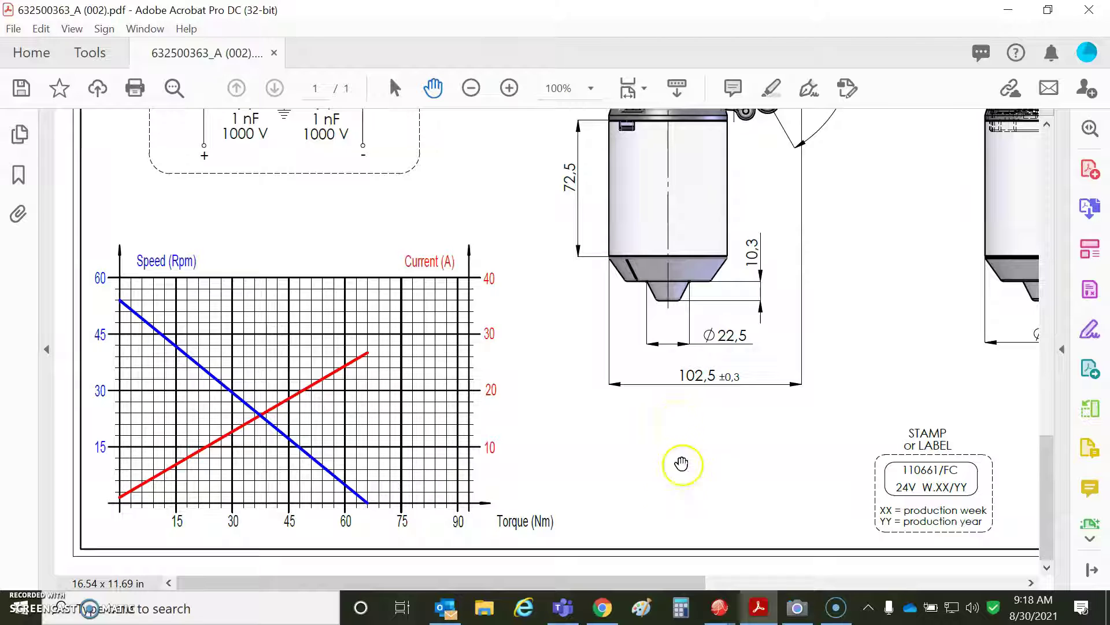
drag(648, 583, 964, 580)
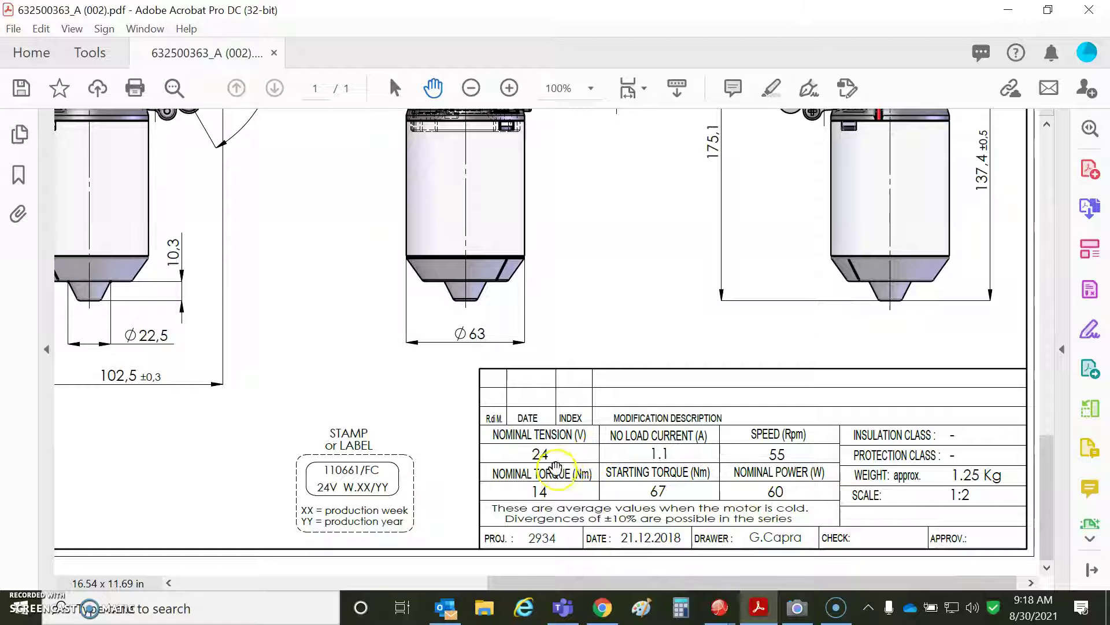
drag(625, 580, 230, 579)
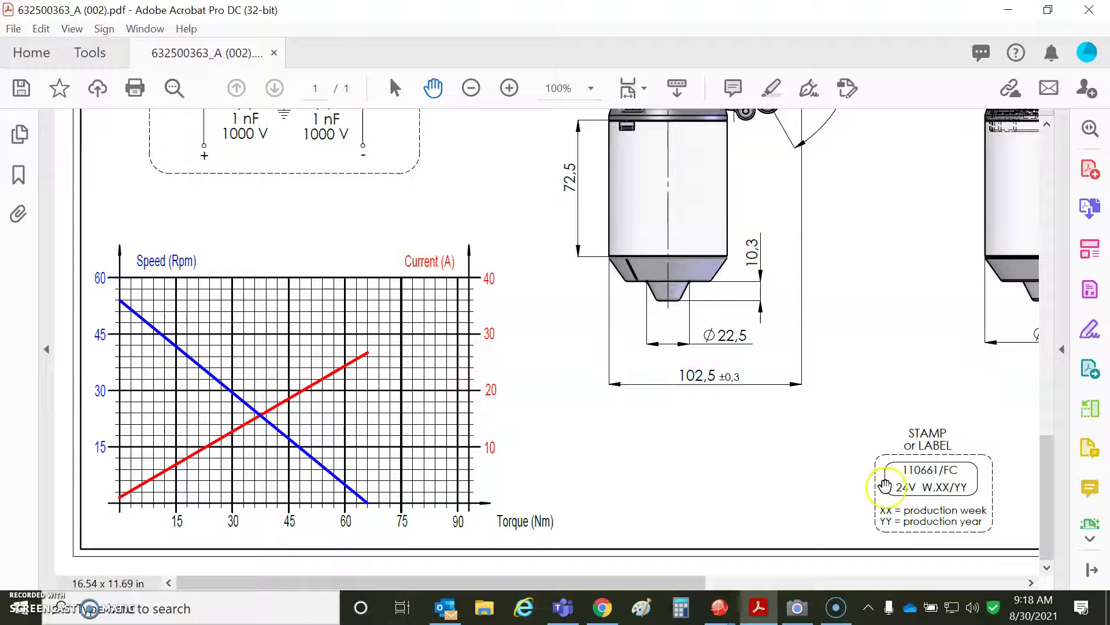
scroll(601, 497, right, 10)
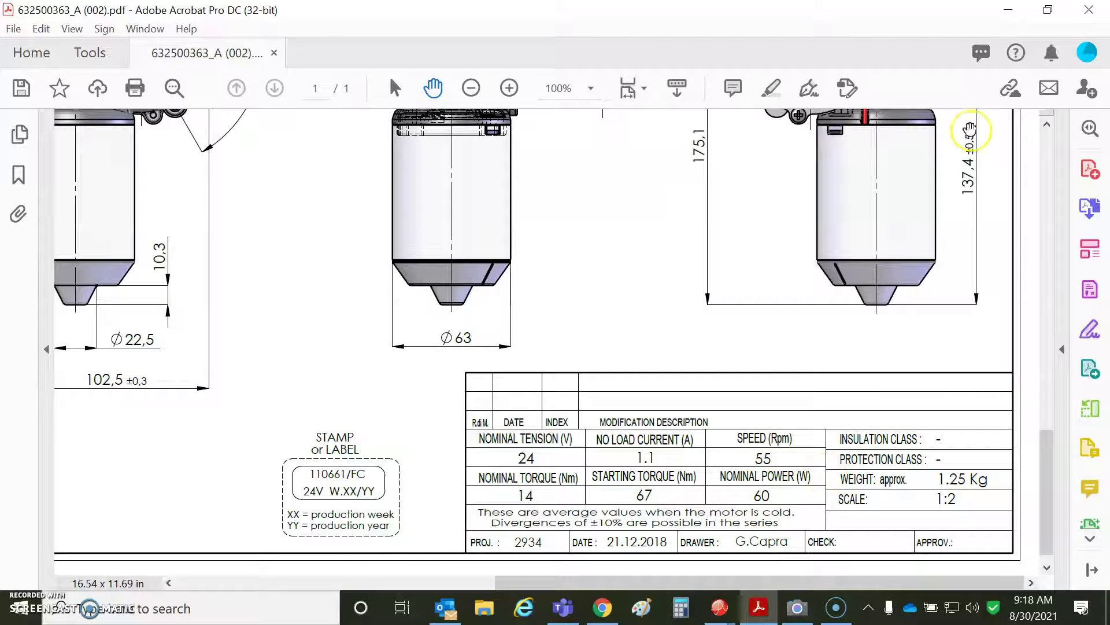
- Uncover Motor Data and check ELVI's inertia 0.01, peak torque 67, continuous torque 14, velocity limit 120
click(1014, 15)
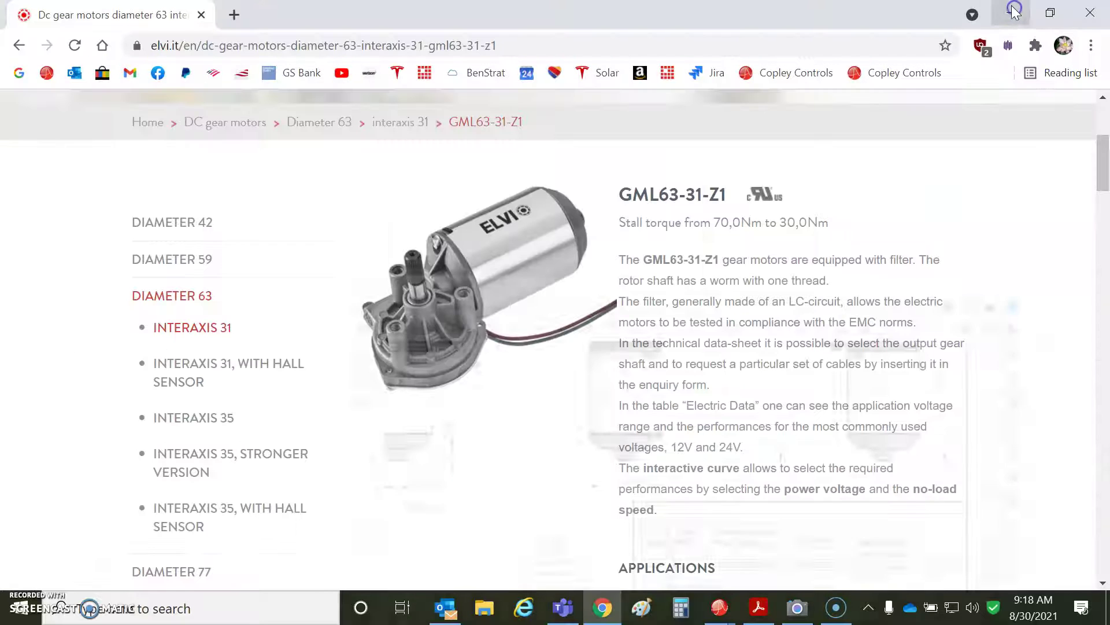
click(1013, 14)
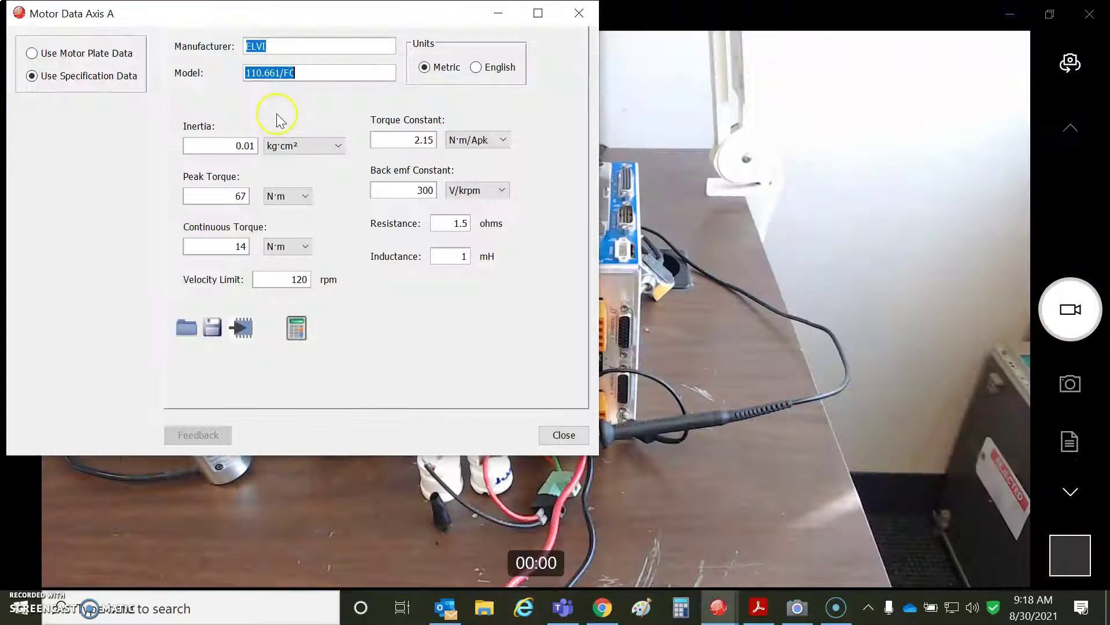
click(307, 46)
click(218, 145)
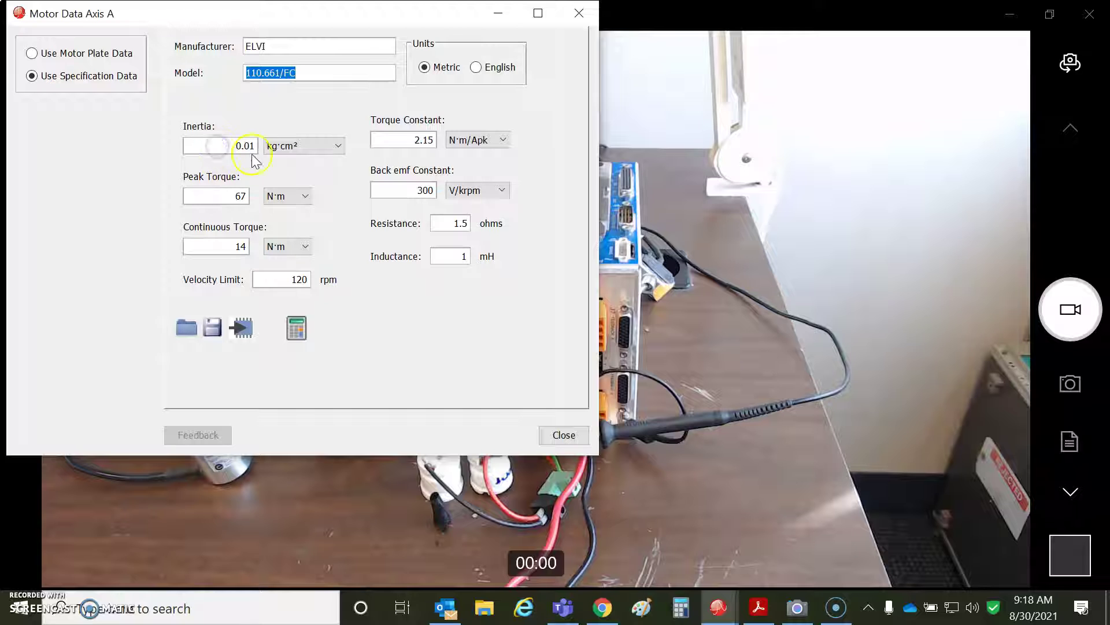
click(224, 200)
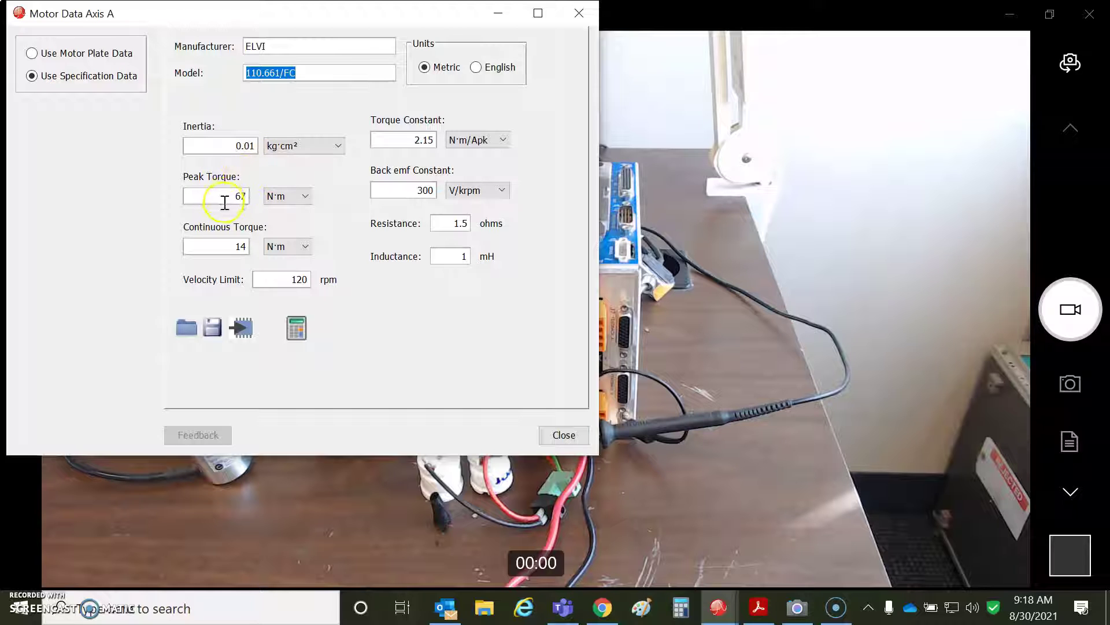
click(219, 249)
click(269, 278)
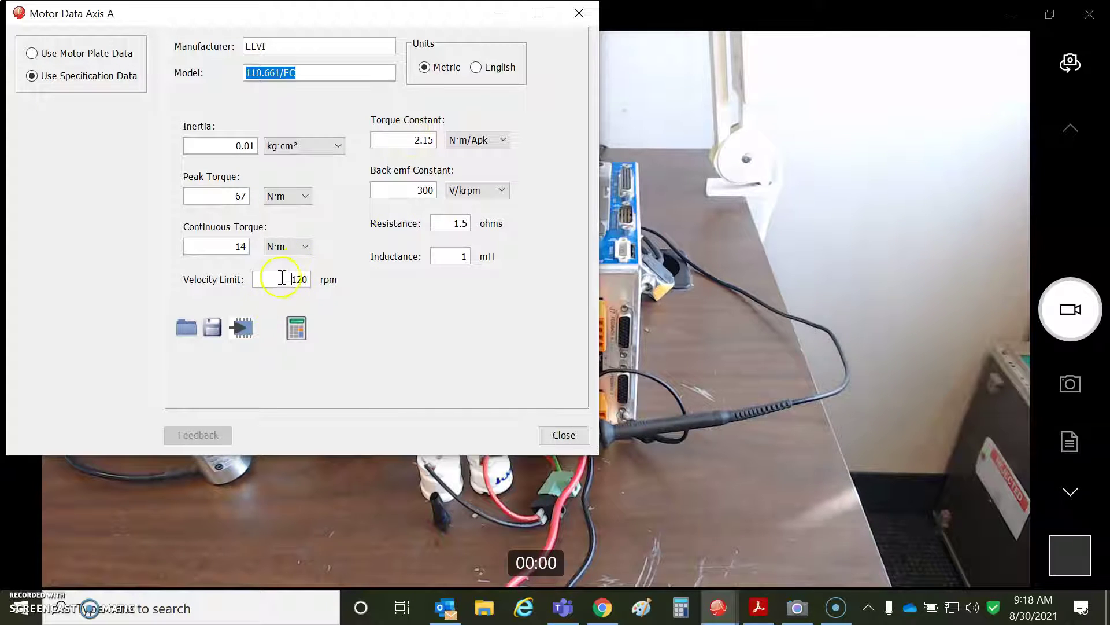
- Review torque constant 2.15, resistance 1.5, inductance 1 mH and back emf 300, then minimize the dialog
drag(409, 141, 454, 132)
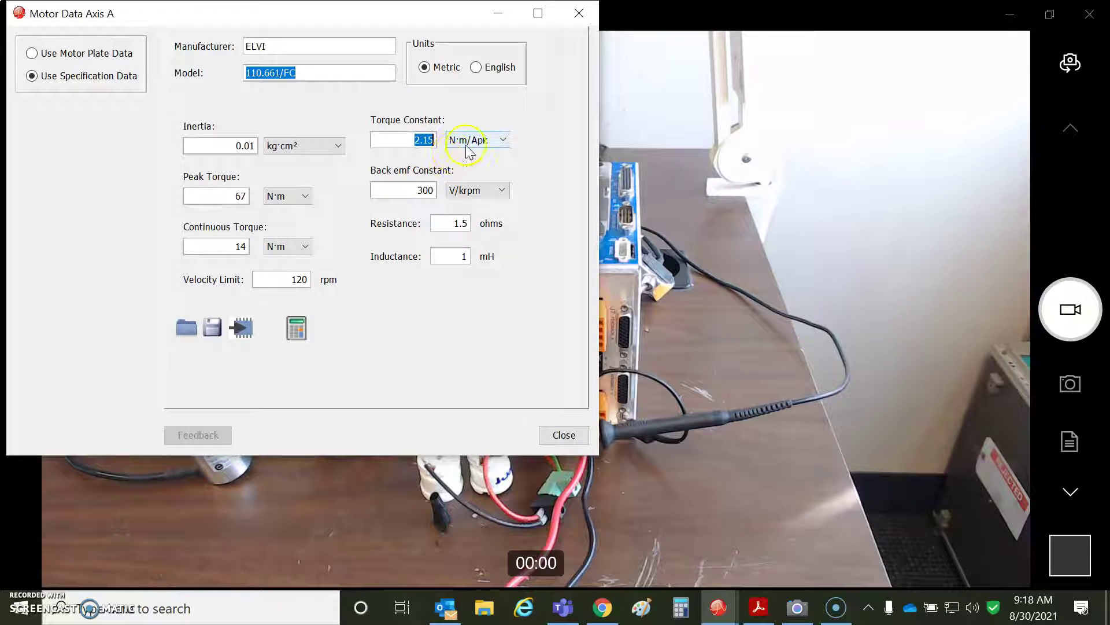
click(210, 246)
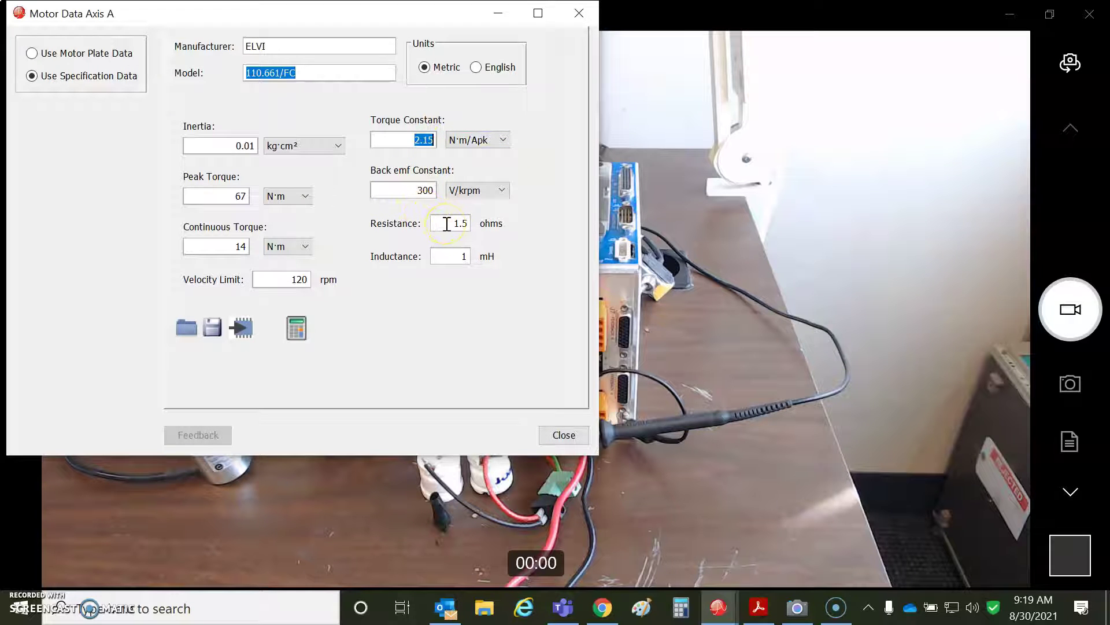
drag(447, 224, 471, 223)
click(453, 253)
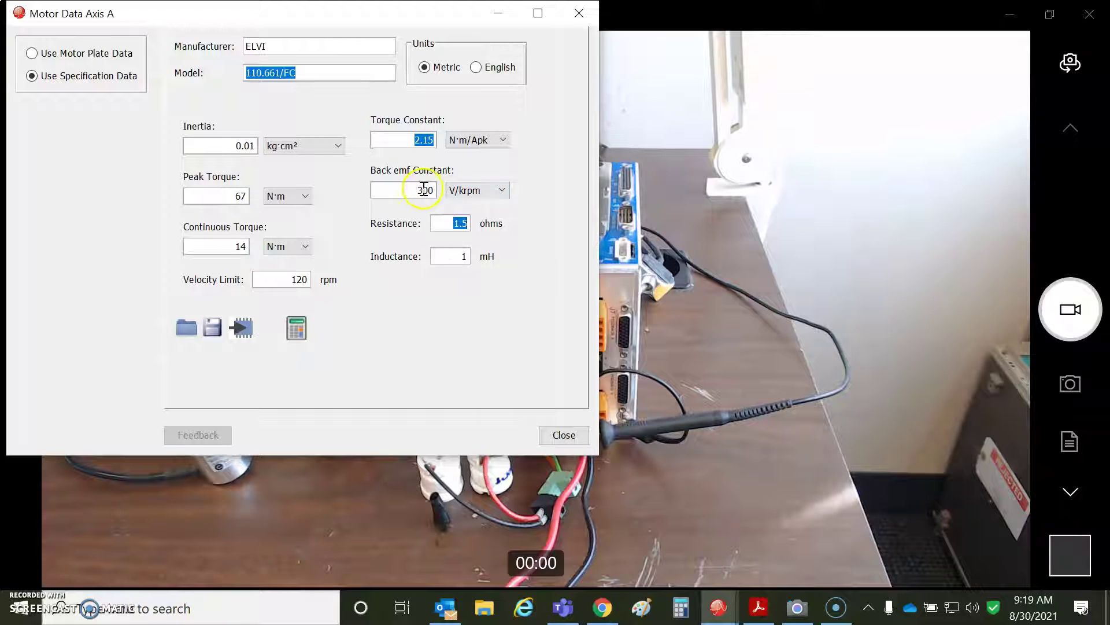
drag(416, 190, 439, 191)
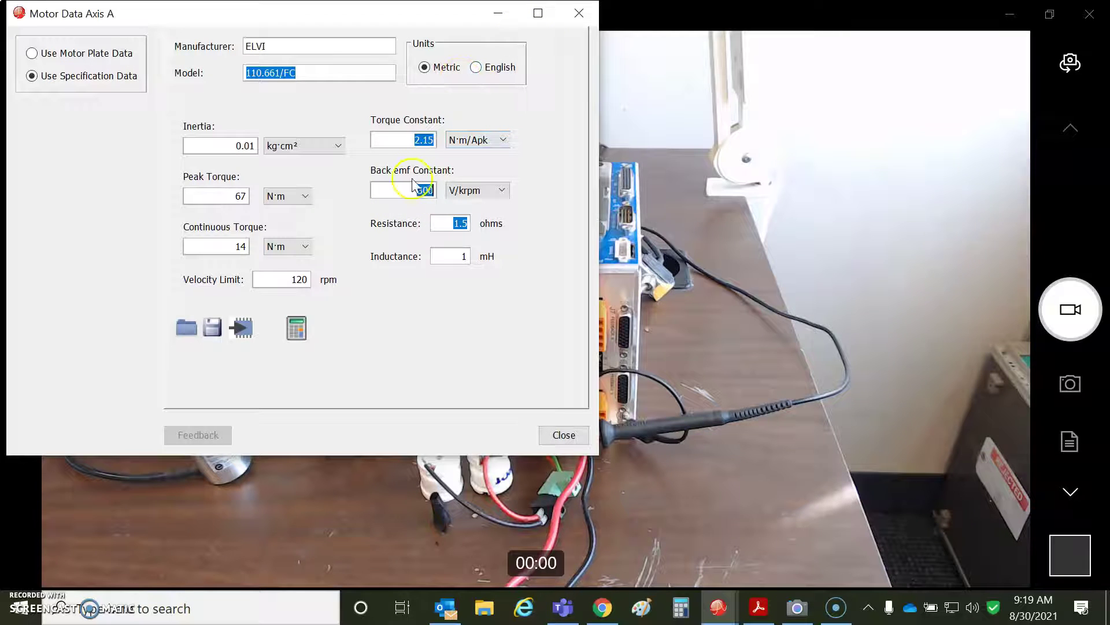
click(498, 16)
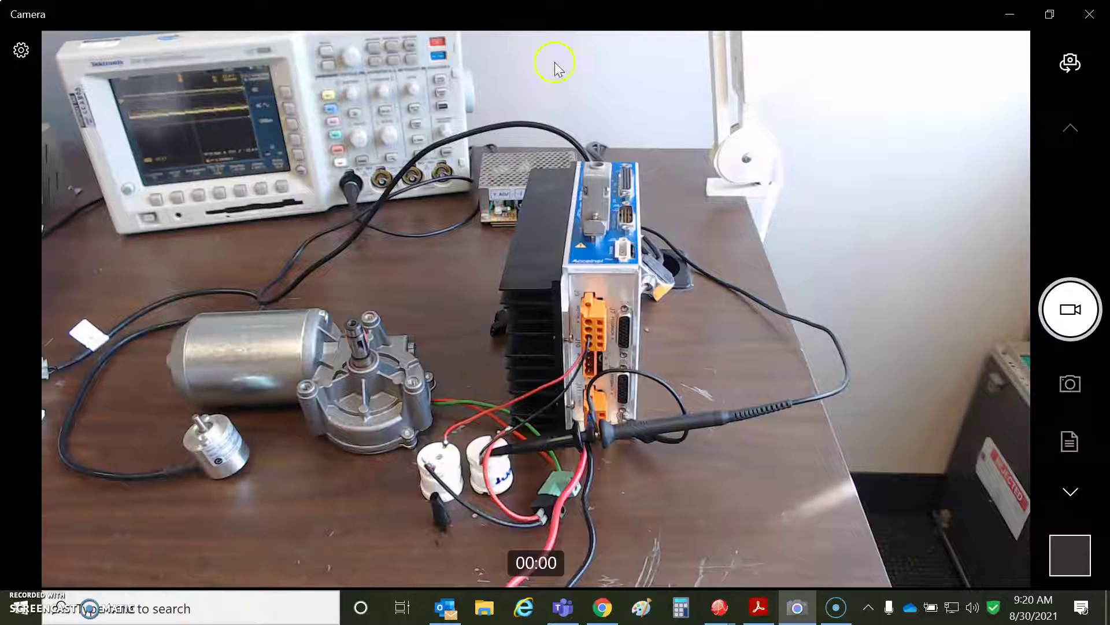
- Bring the gearmotor drawing forward and pan to the FILTER schematic and speed/current chart
click(759, 607)
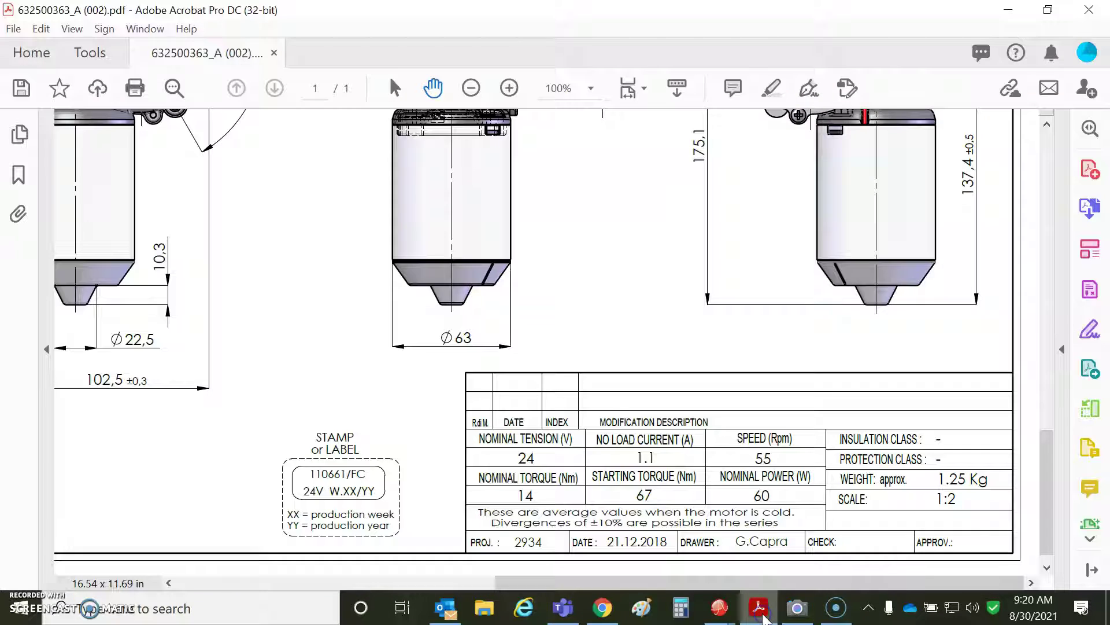
drag(248, 433, 773, 361)
scroll(374, 359, up, 3)
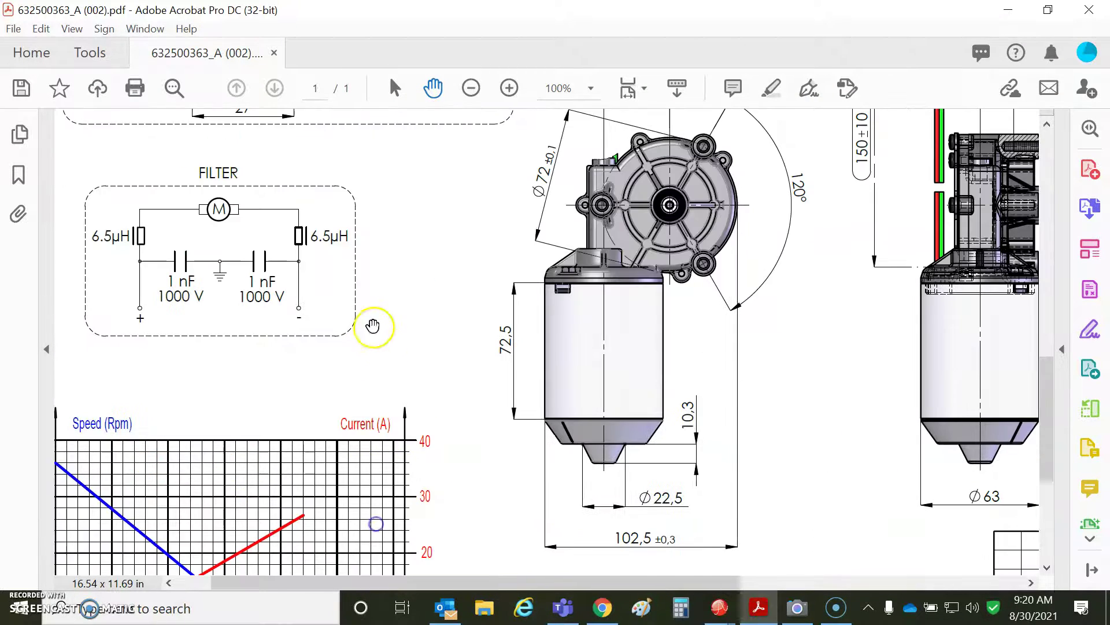
drag(370, 325, 448, 385)
scroll(449, 386, down, 1)
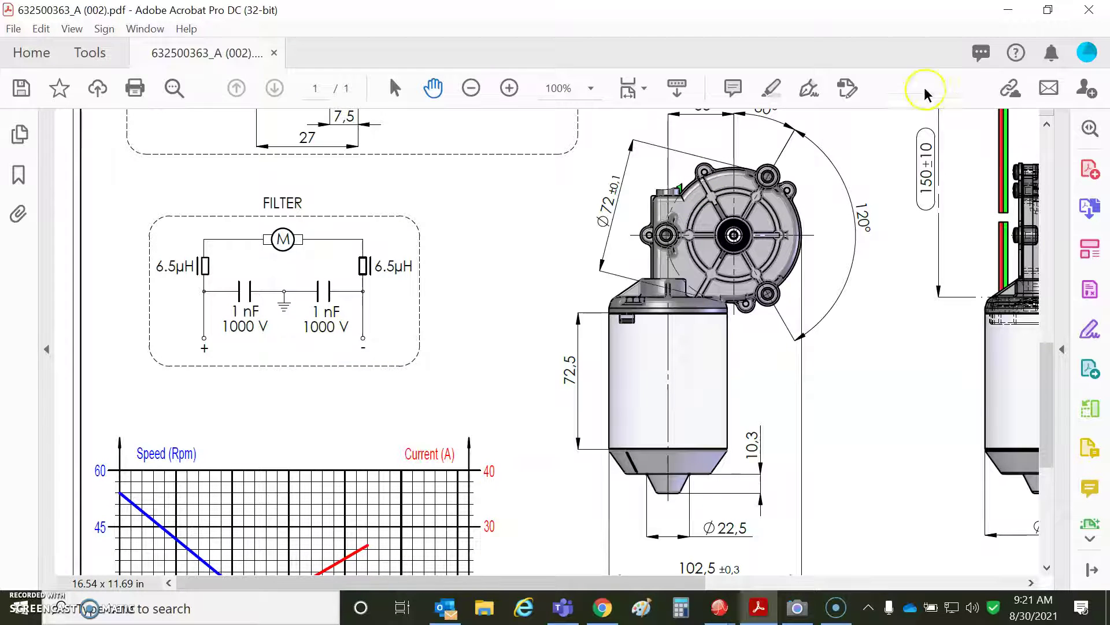
- Hide the PDF and bring up the Axis A control panel, moved to the upper right
click(1005, 13)
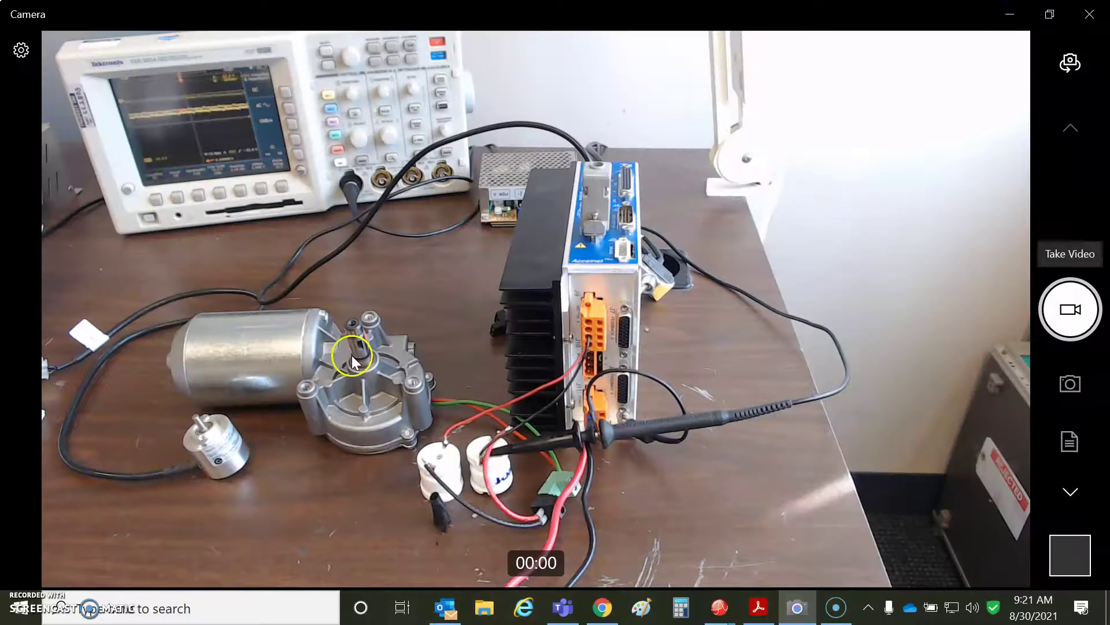
mouse_move(732, 618)
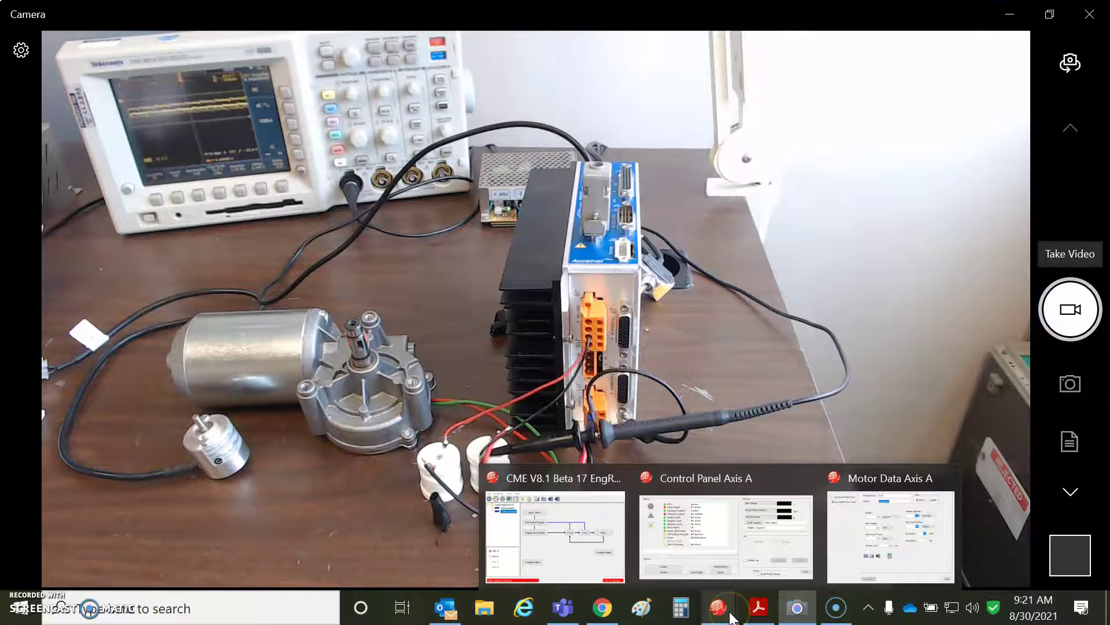
click(714, 550)
drag(372, 141, 748, 63)
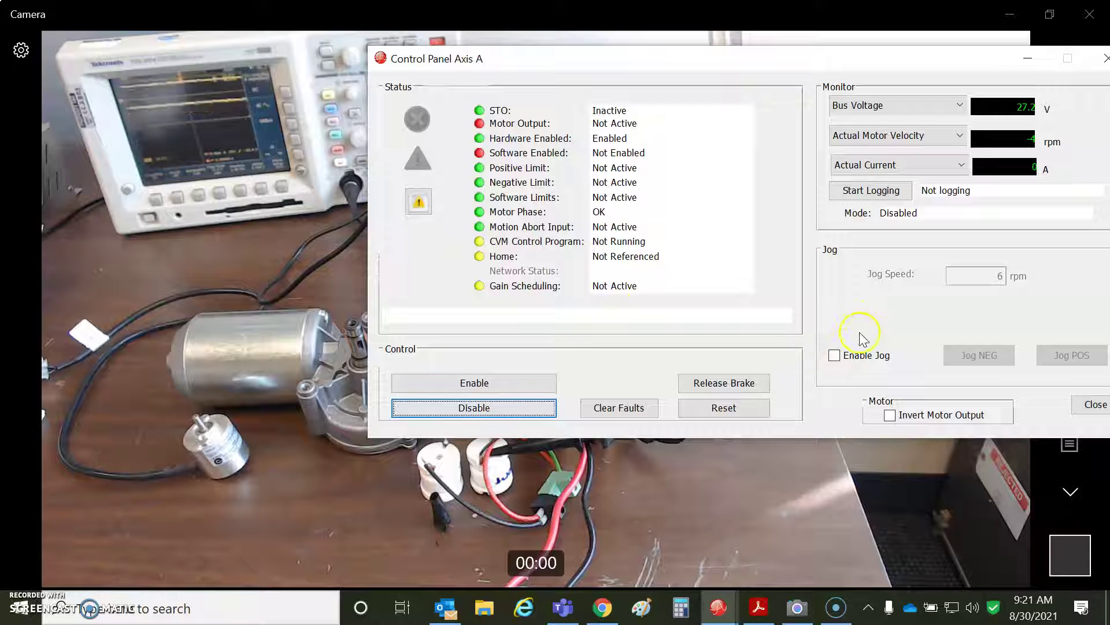
- Enable jogging, set jog speed to 60 rpm and jog the motor positive
click(836, 355)
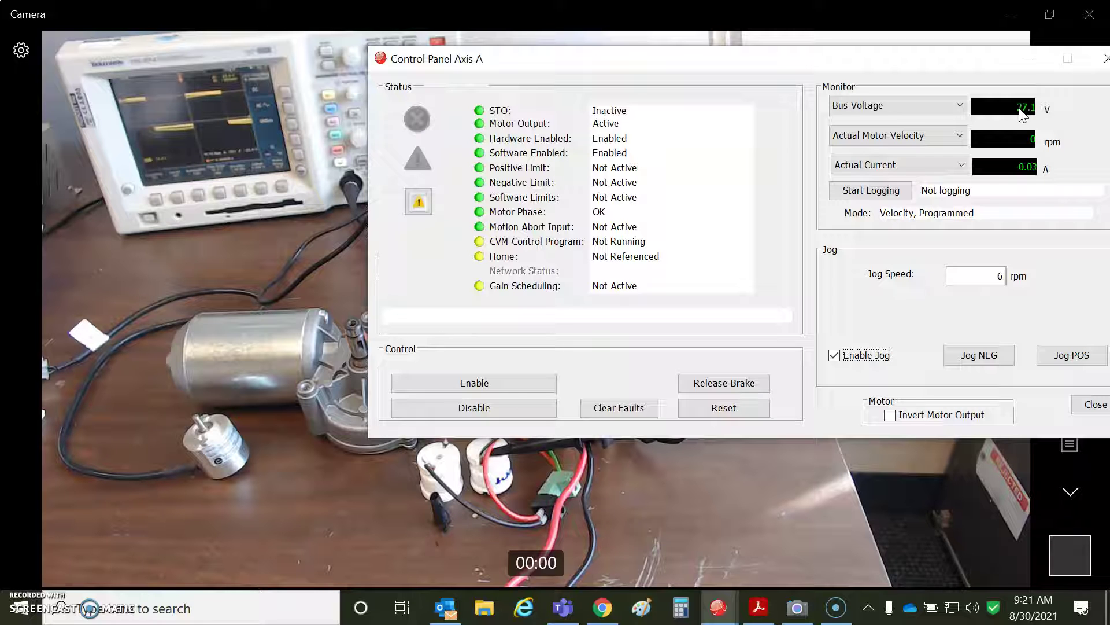
click(997, 276)
drag(997, 276, 1013, 279)
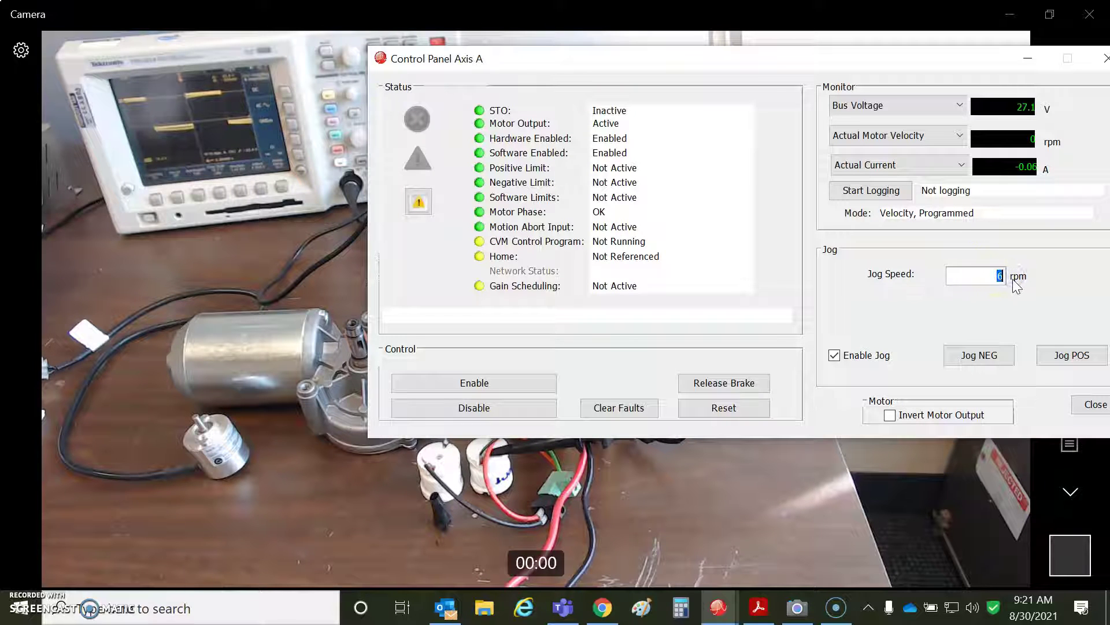
text(60)
click(1056, 363)
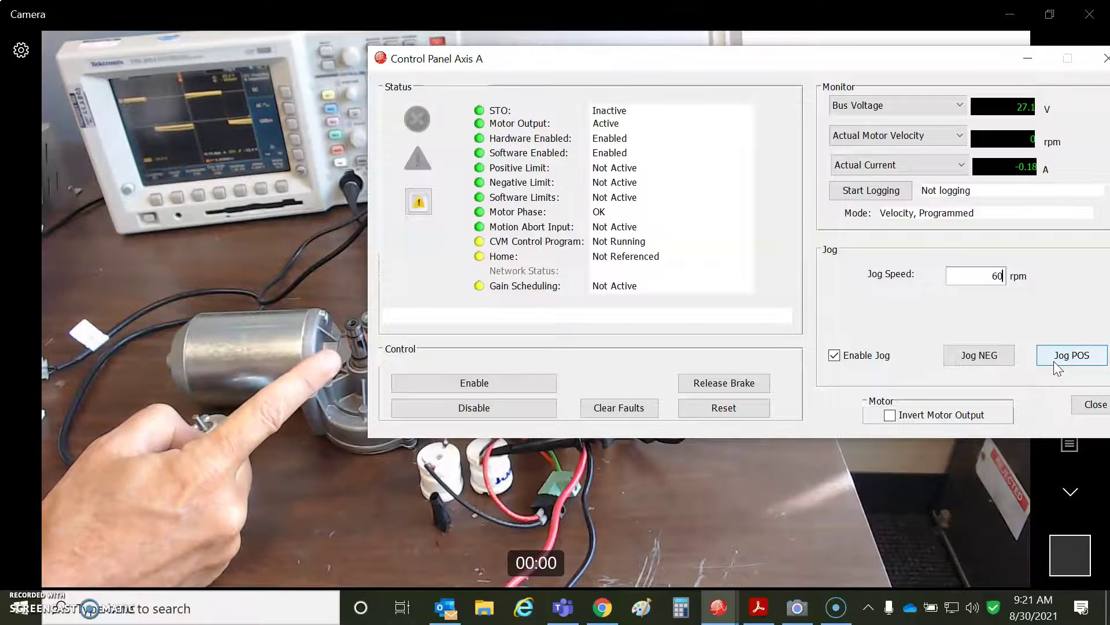
click(1054, 361)
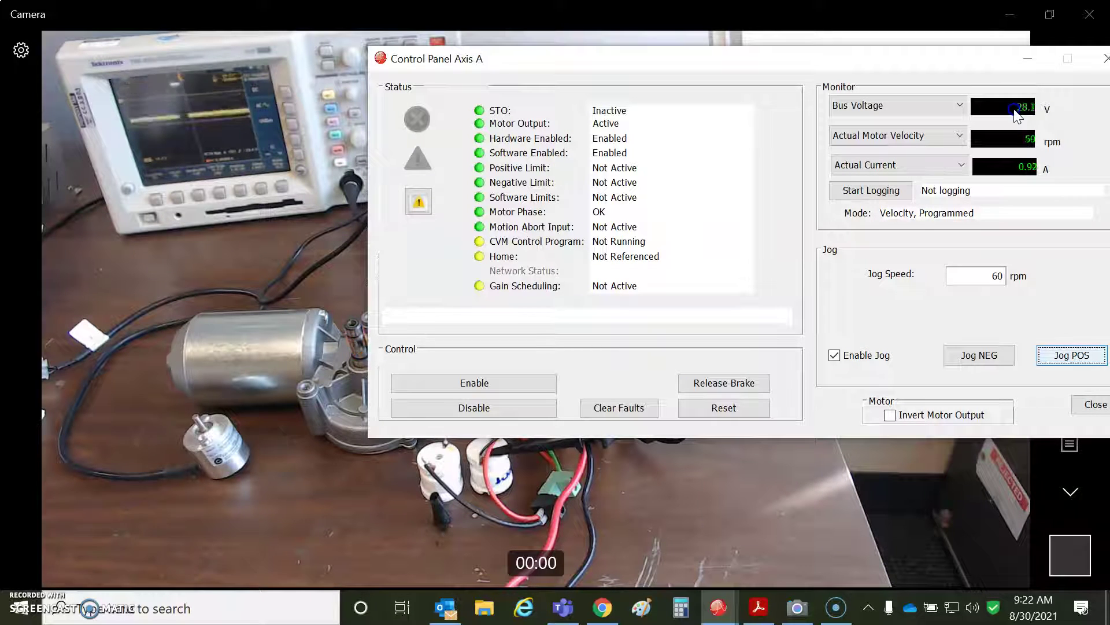
- Change the jog speed to 55 rpm, jog the motor positive, then stop and close the panel
double_click(996, 275)
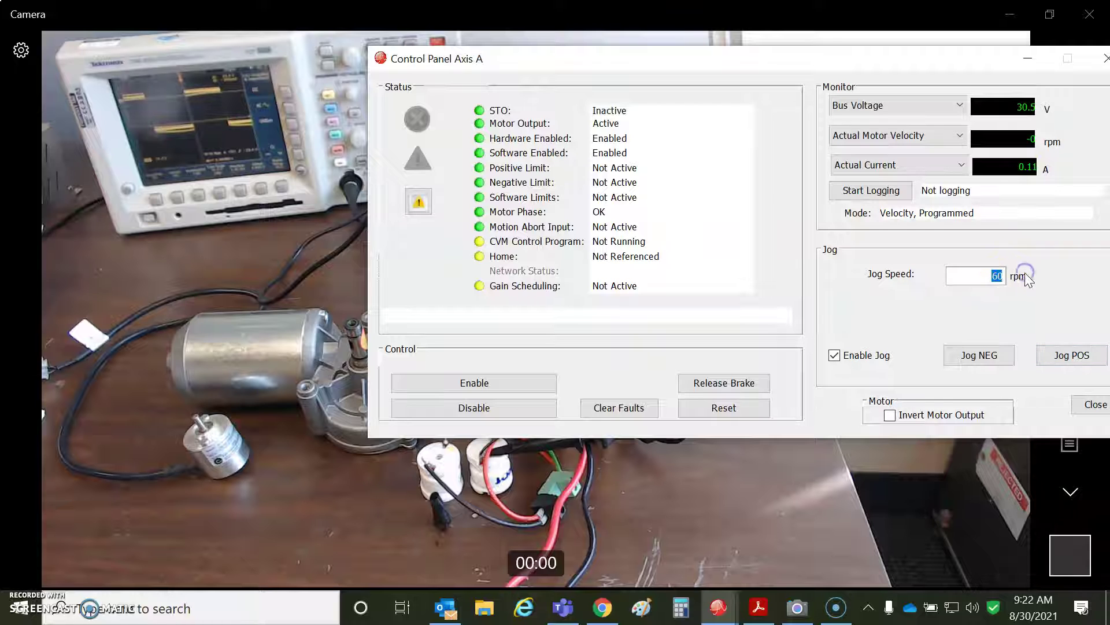
text(55)
click(1051, 358)
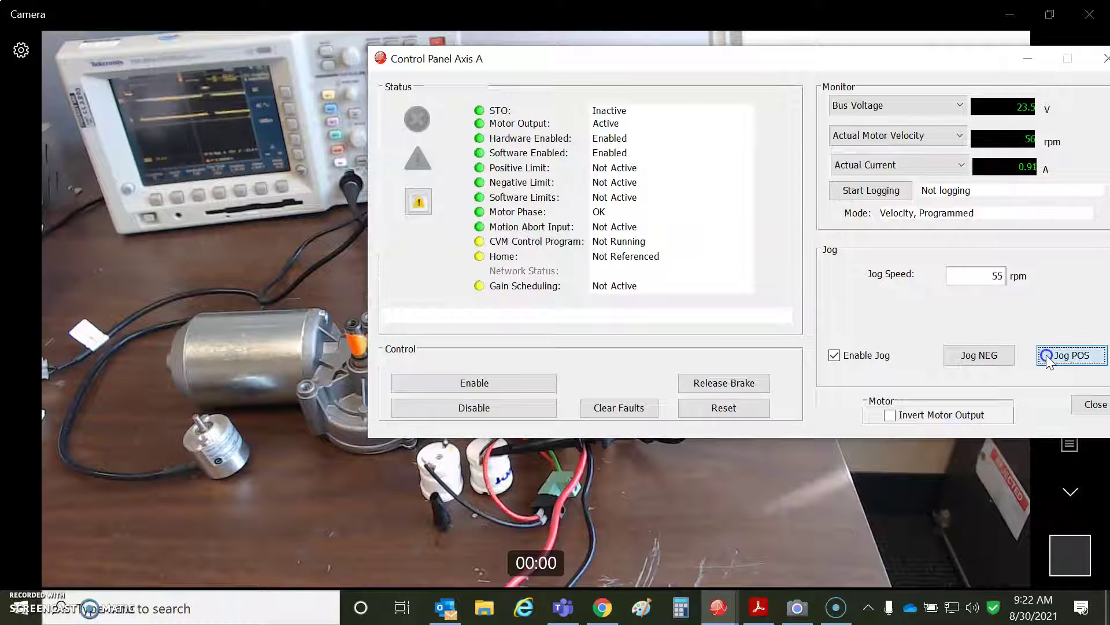
click(1096, 405)
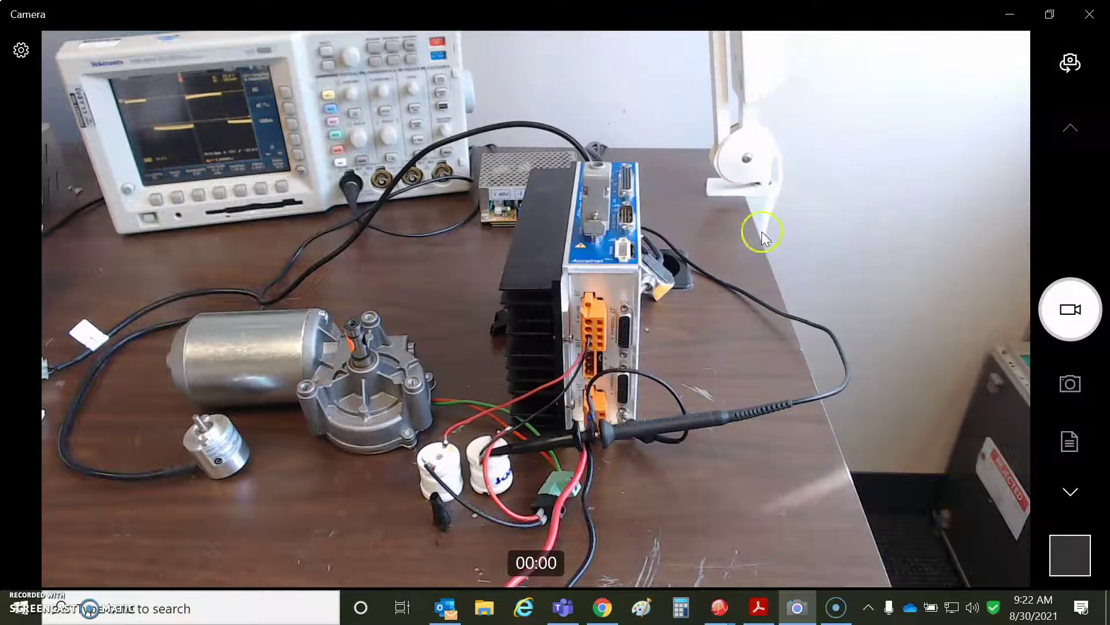
- Restore and close the Motor Data dialog, then put the PDF away to reach the CME main window
mouse_move(726, 621)
click(764, 557)
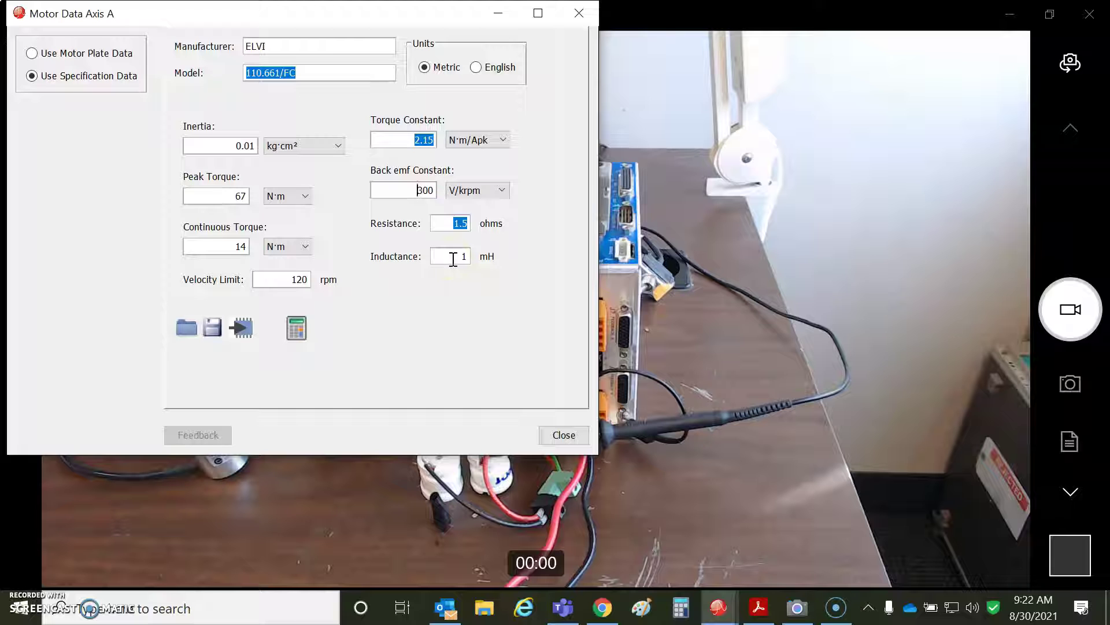
click(587, 17)
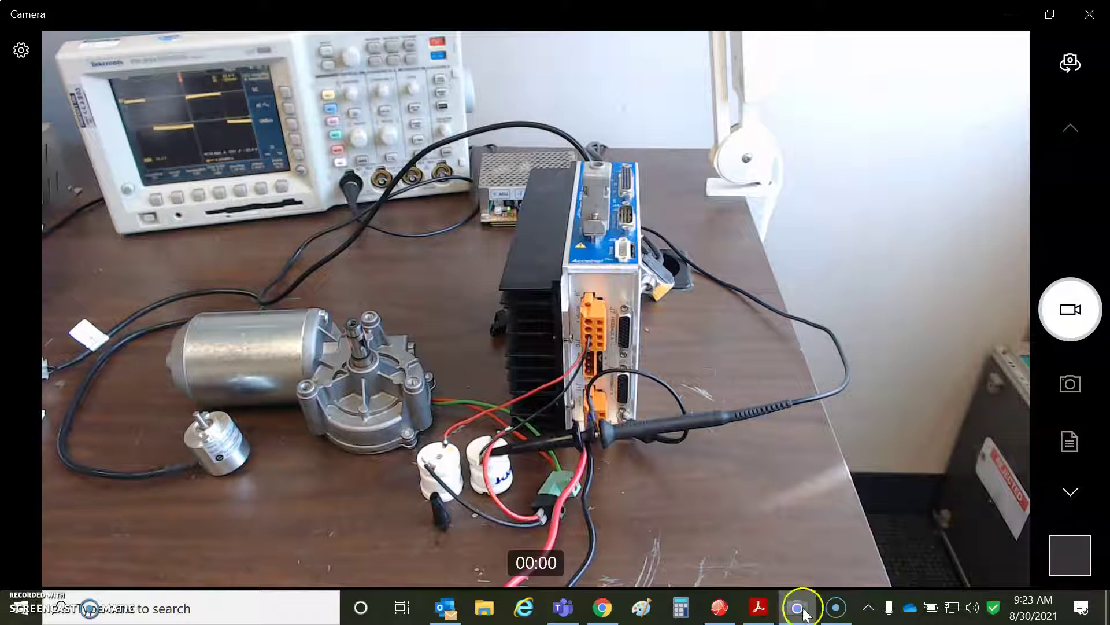
click(757, 607)
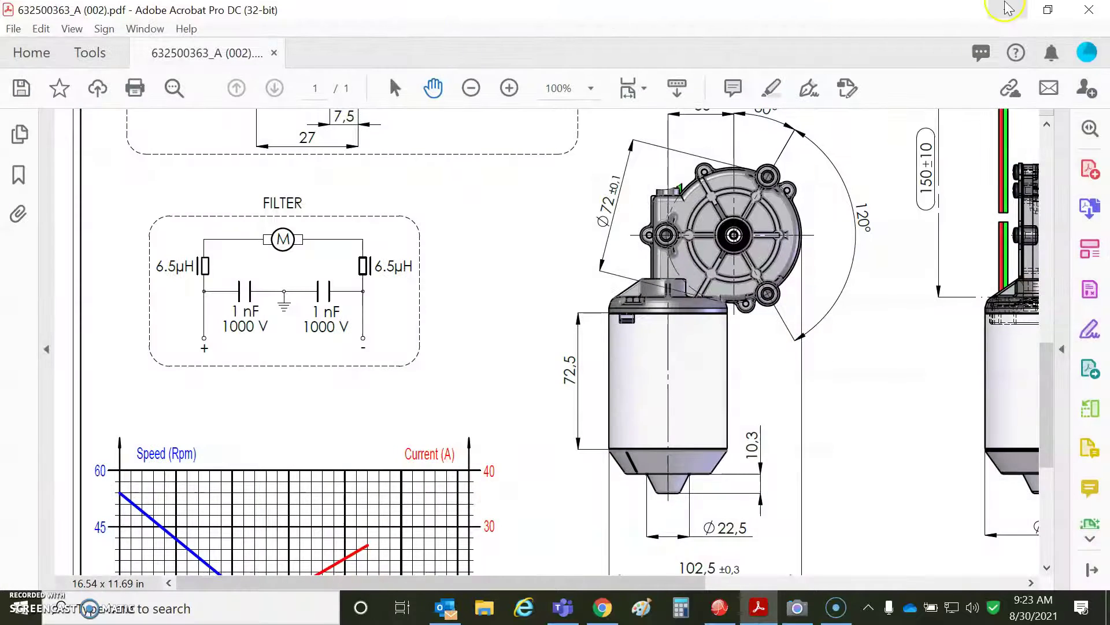
click(1011, 9)
- Restore CME, open the Axis A control panel, enable jogging and jog forward at 6 rpm
click(720, 608)
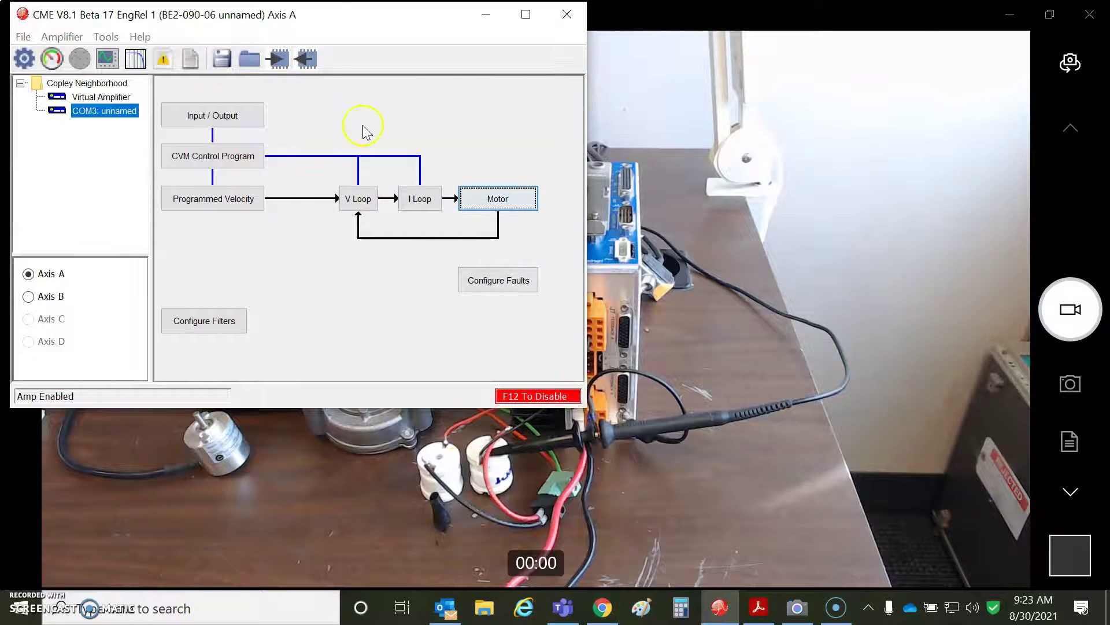
drag(321, 17, 697, 216)
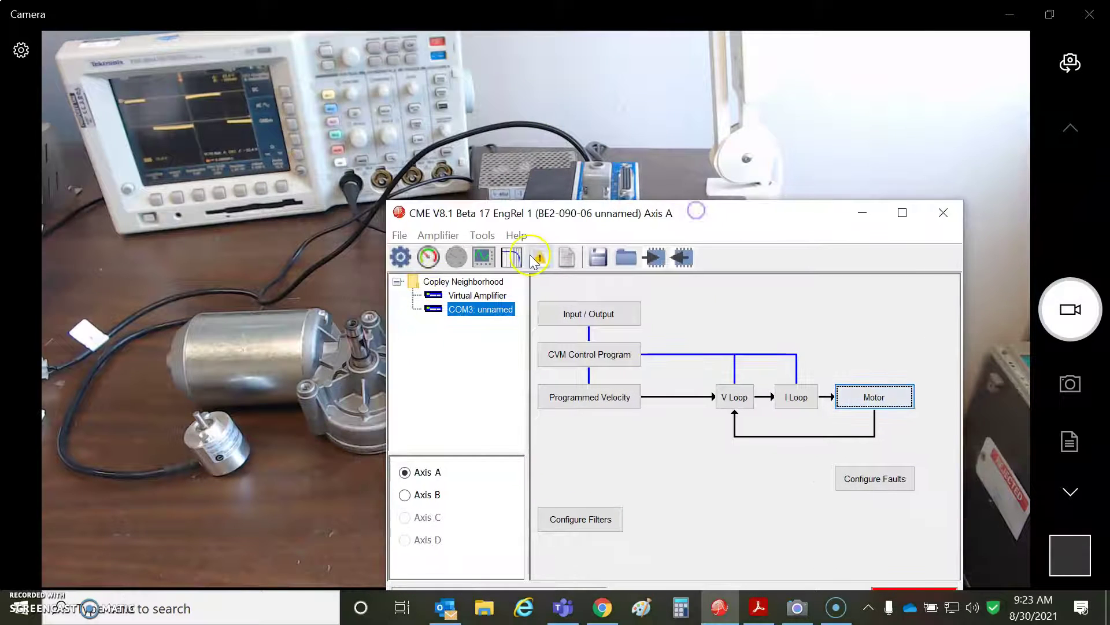
click(428, 256)
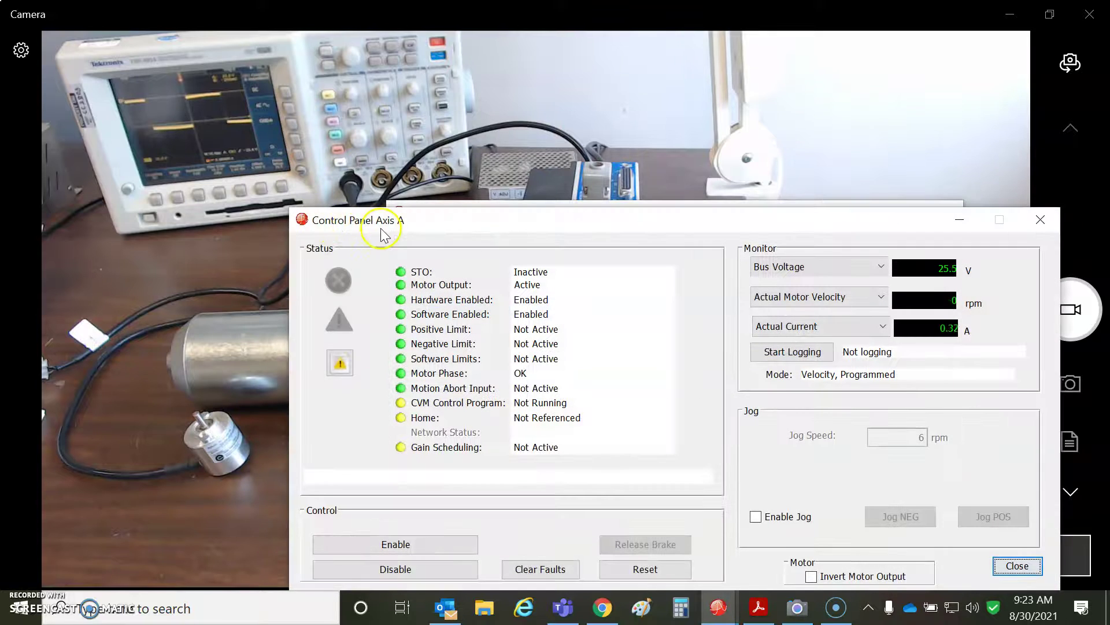
drag(383, 223, 433, 200)
click(804, 484)
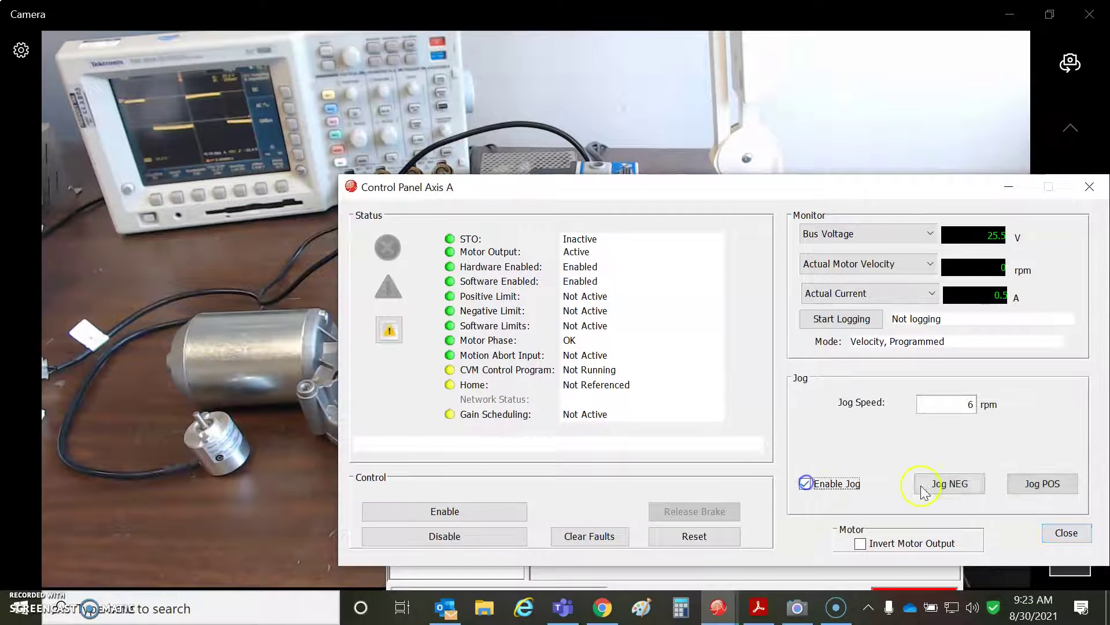
click(1039, 488)
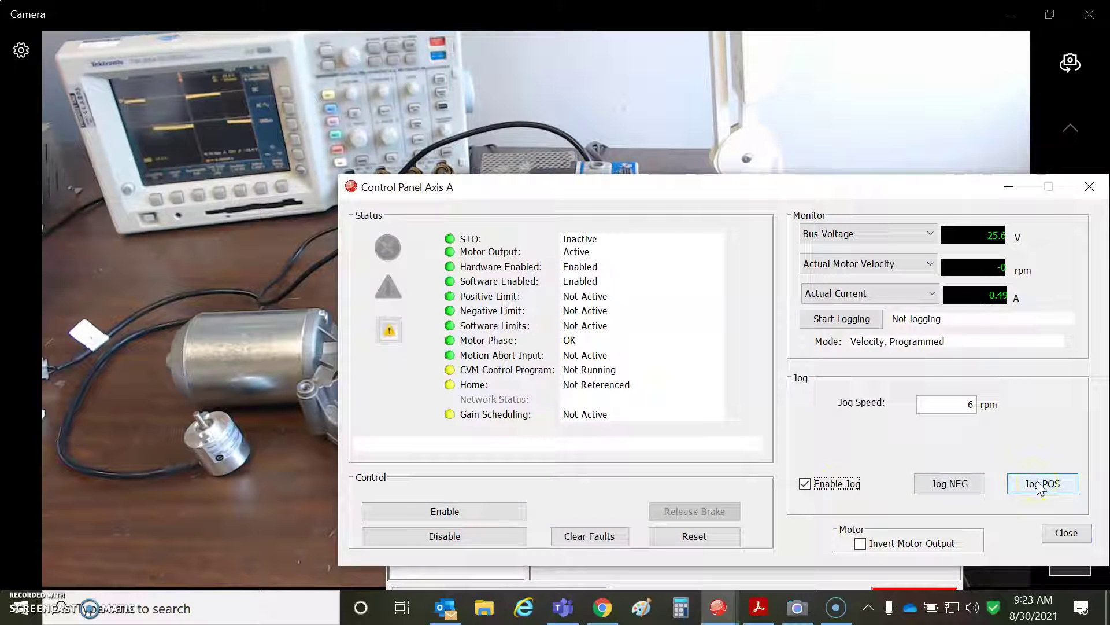
click(1039, 487)
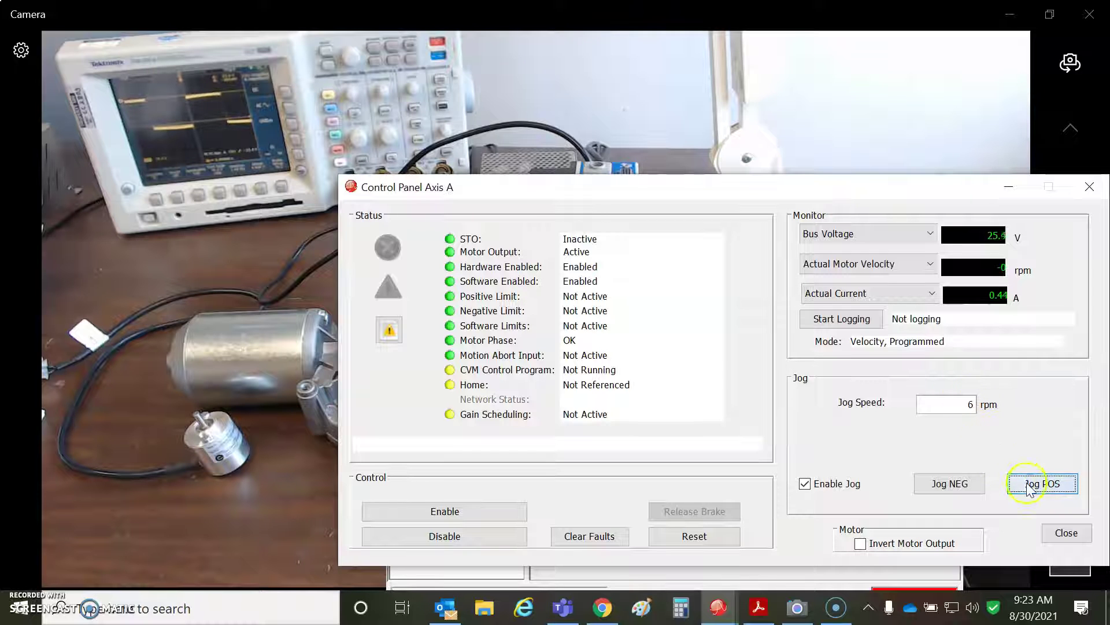
click(1028, 490)
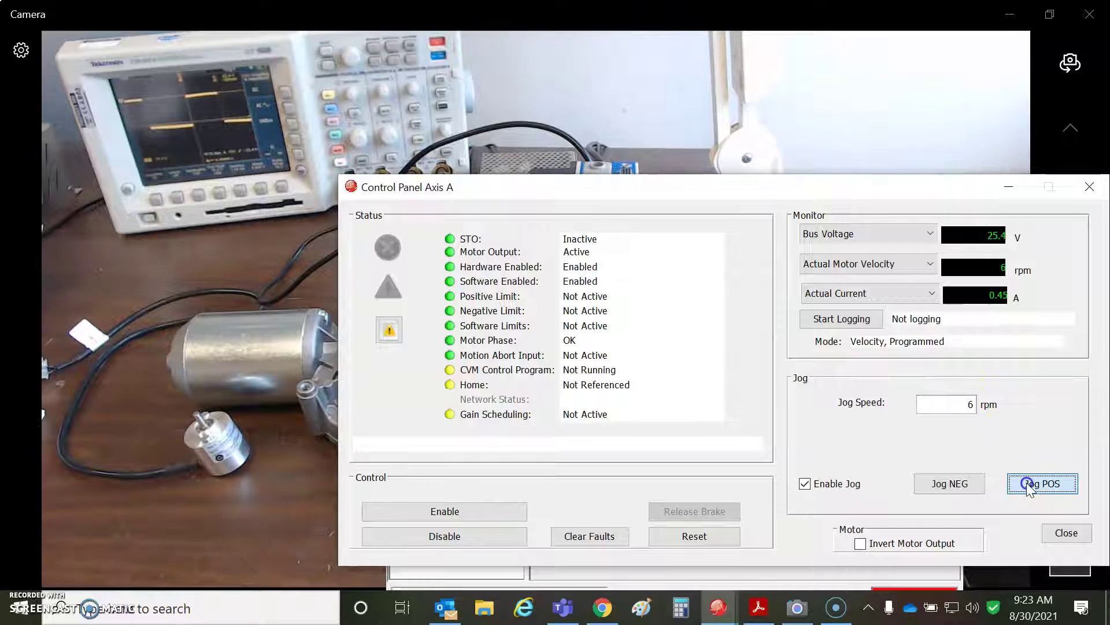
- Set jog speed to 1 rpm and jog forward, then jog in reverse at 1 and 6 rpm
double_click(962, 404)
text(1)
click(1024, 486)
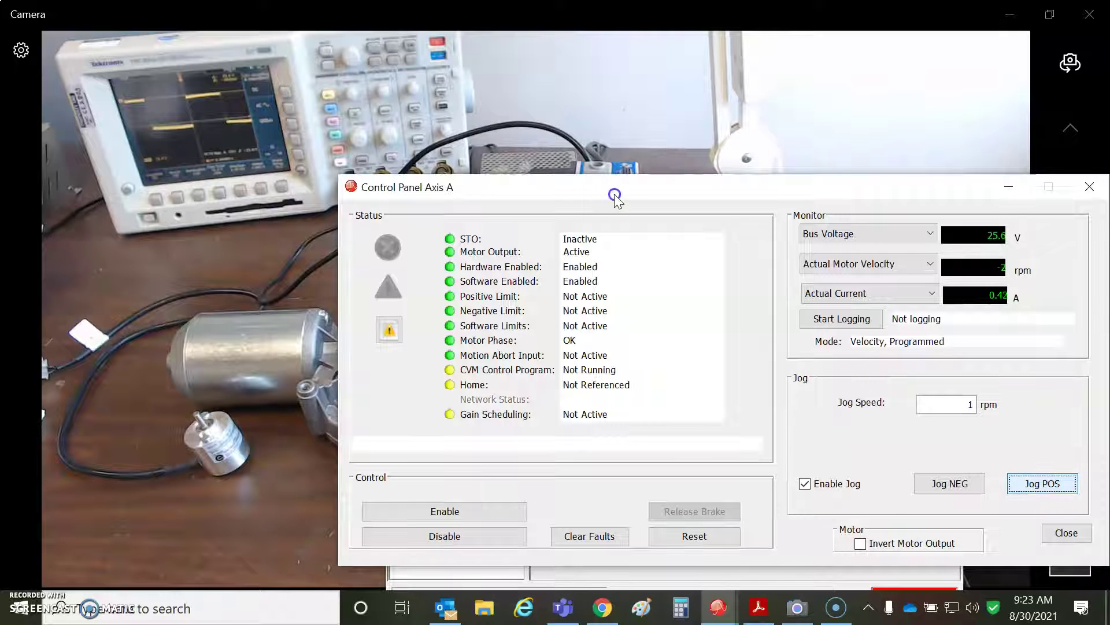
click(766, 173)
drag(615, 177, 723, 130)
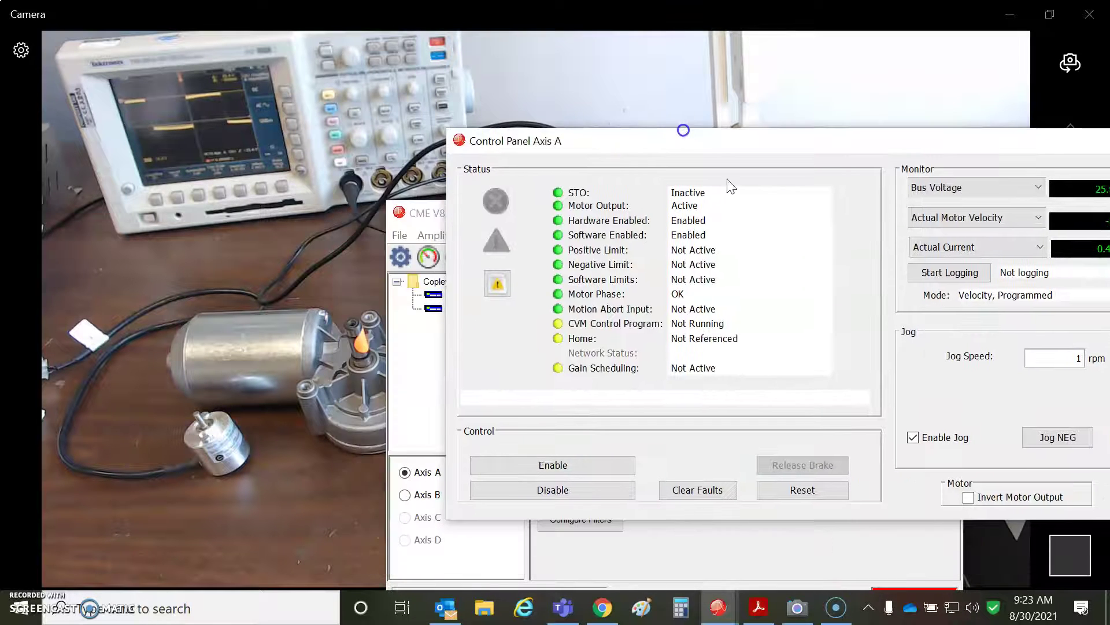
click(1061, 438)
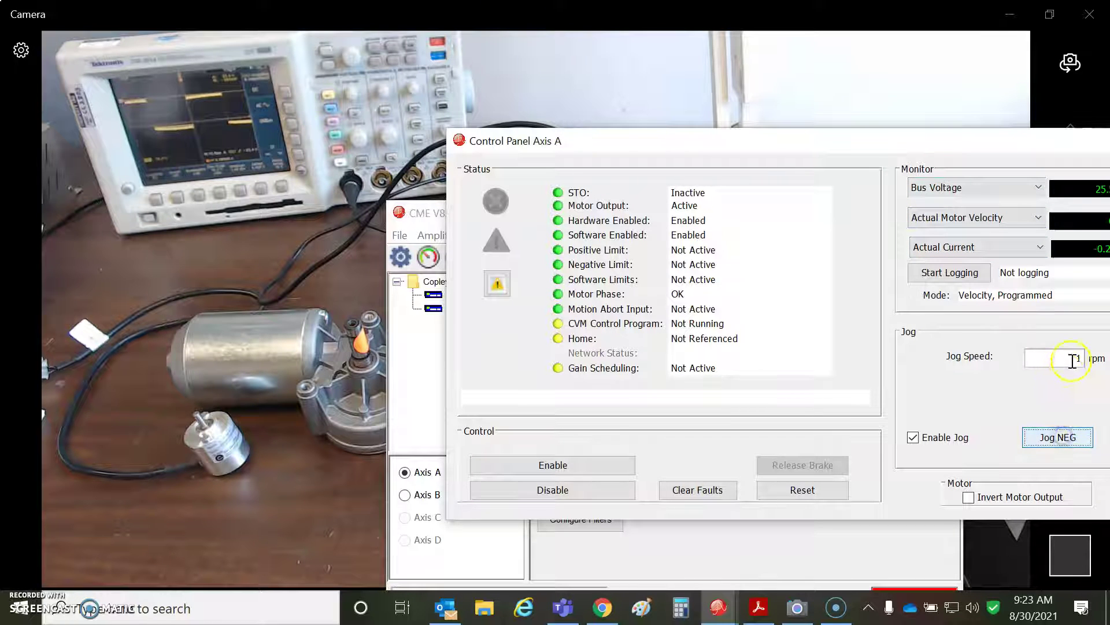
drag(1070, 359, 1102, 362)
text(6)
click(1063, 438)
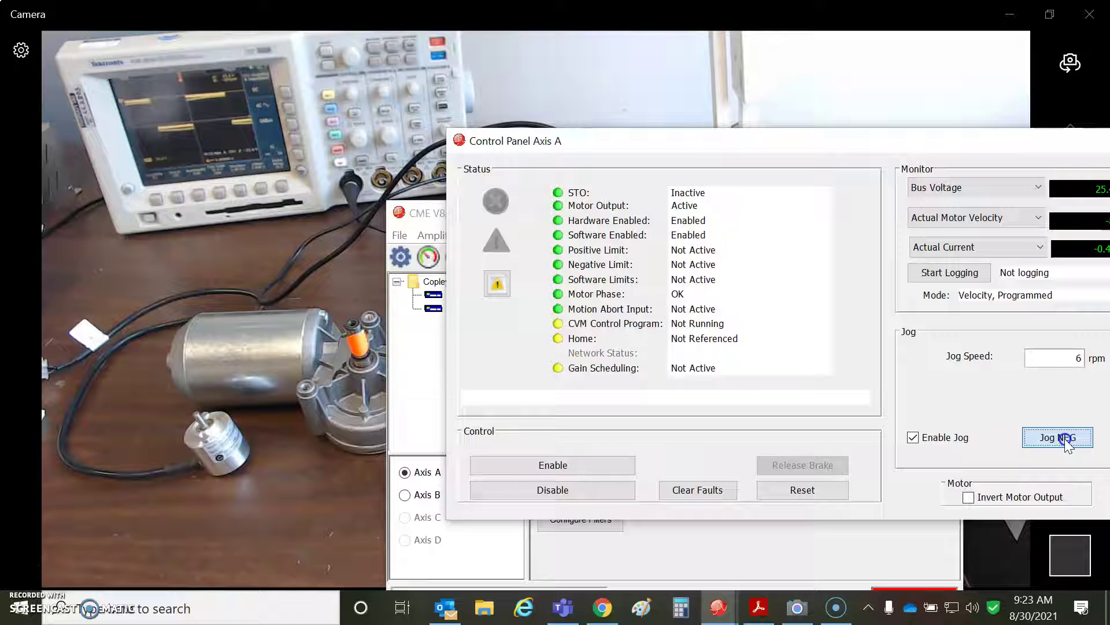
- Set jog speed back to 60 rpm, jog the motor forward, then stop and close the panel
drag(899, 145, 780, 154)
drag(954, 359, 981, 366)
text(60)
click(1025, 444)
click(1026, 444)
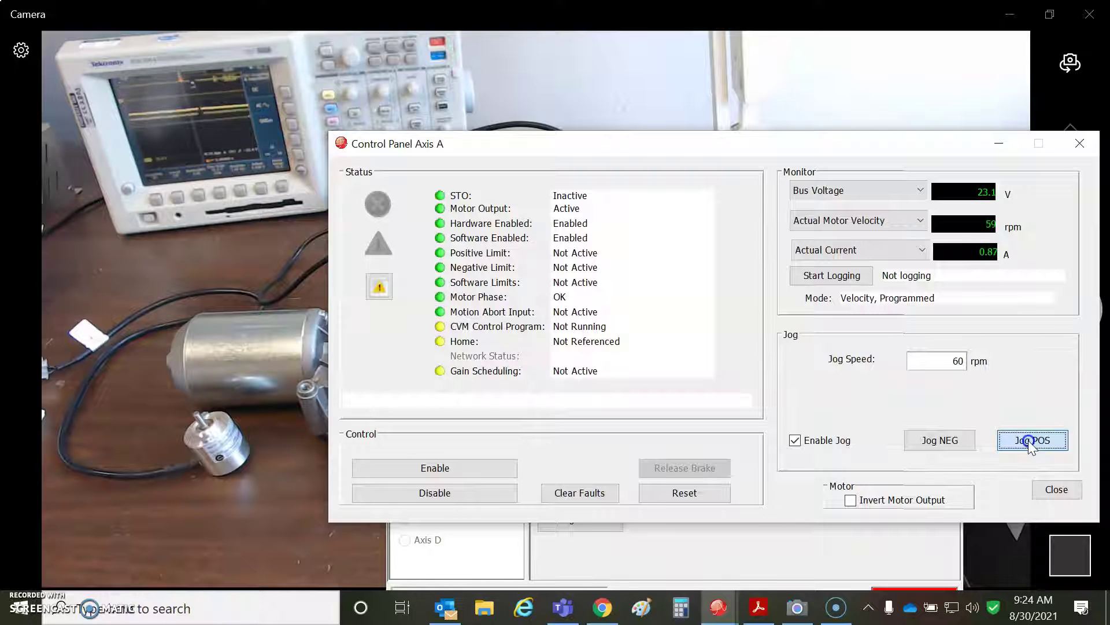
click(1055, 490)
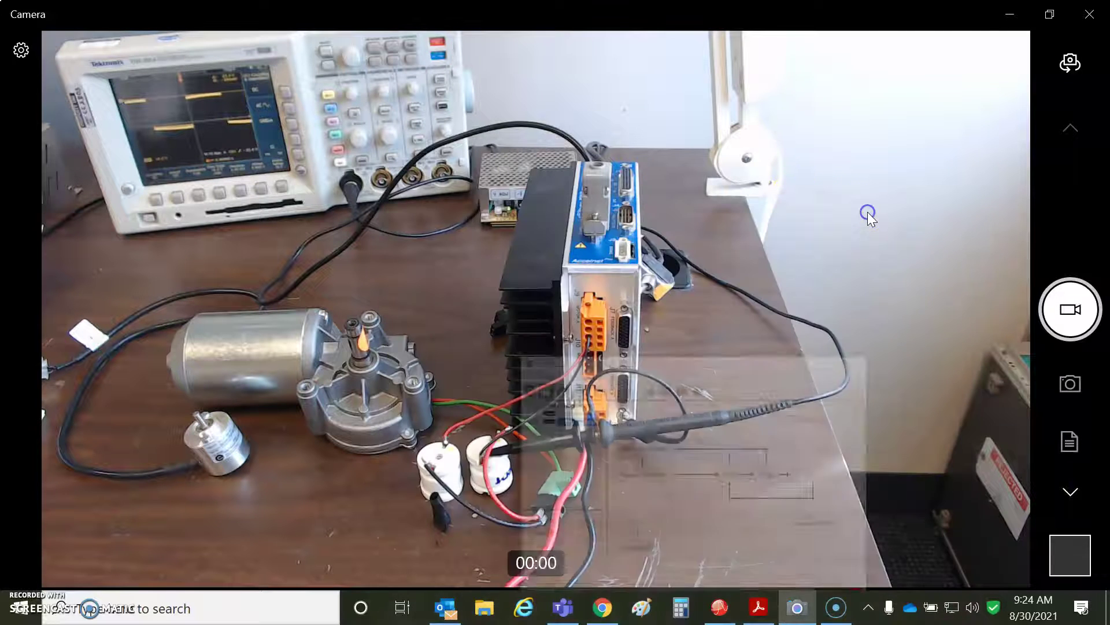
- Minimize CME to show the live camera view of the motor bench
click(862, 212)
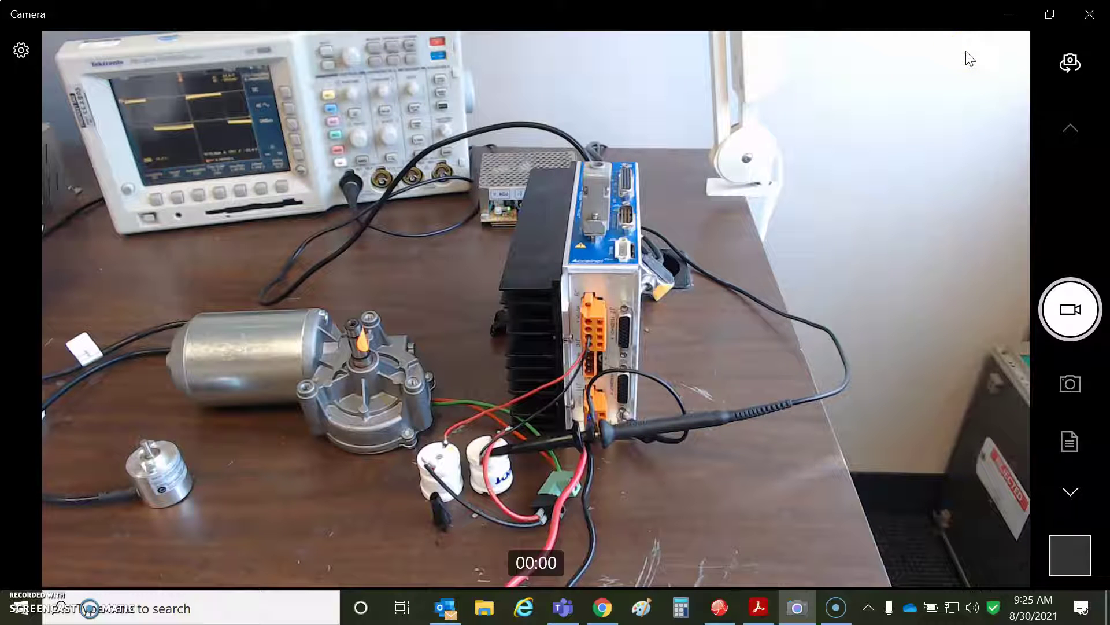
- Hide the camera and bring the CME window back, moved up and left
click(1012, 13)
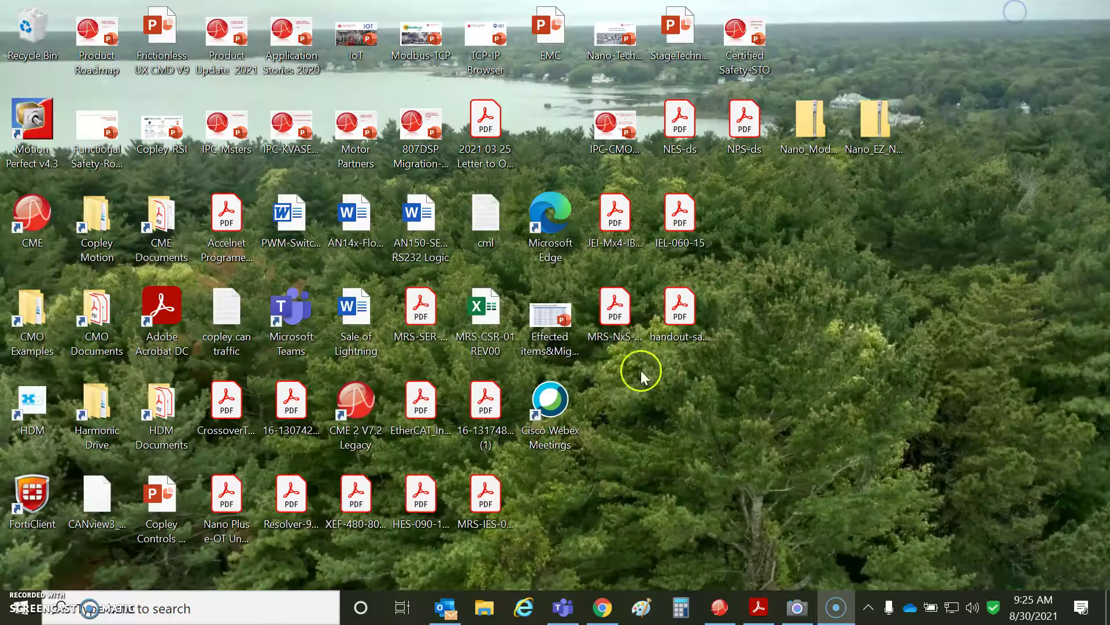
click(721, 616)
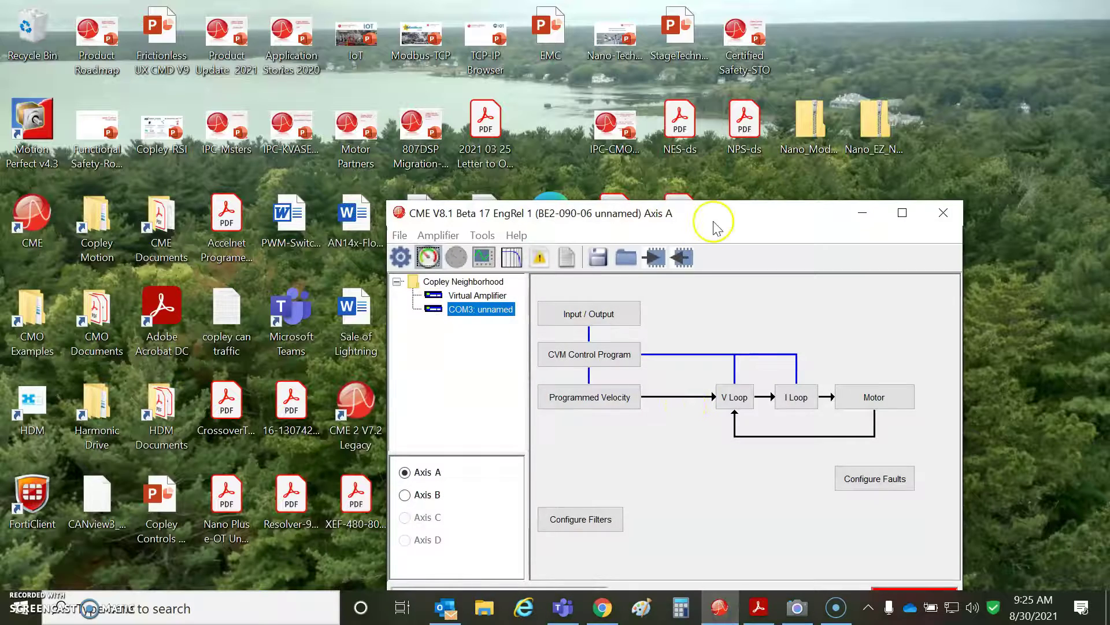
drag(716, 227, 483, 154)
- Review the ELVI 110.661/FC motor data, then open Axis A current-loop settings (Cp 150, Ci 15)
click(651, 333)
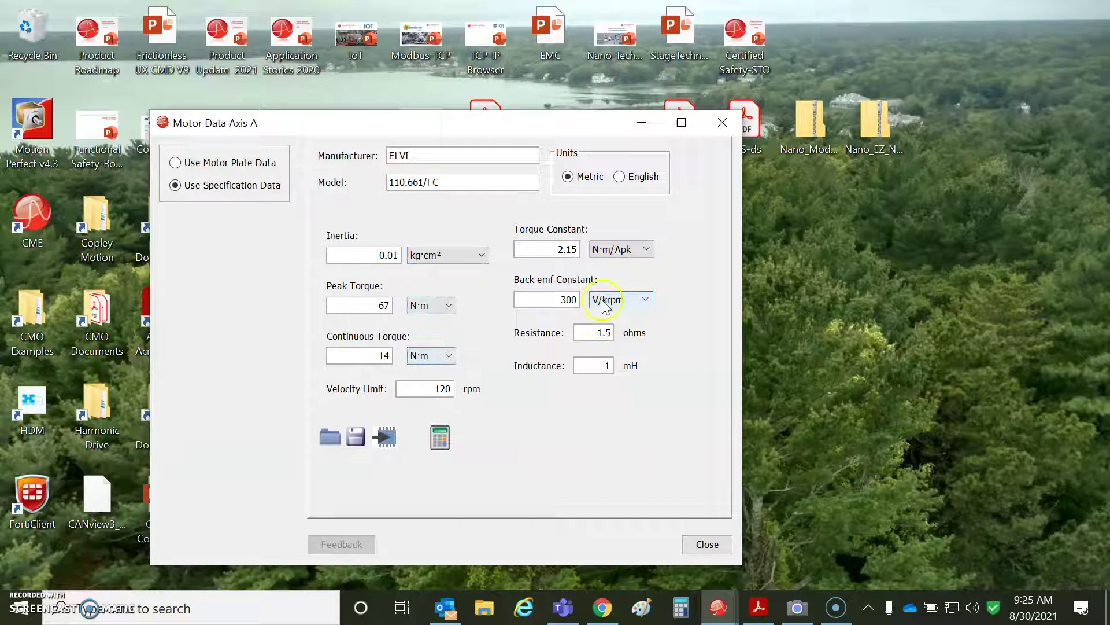
click(721, 542)
click(564, 328)
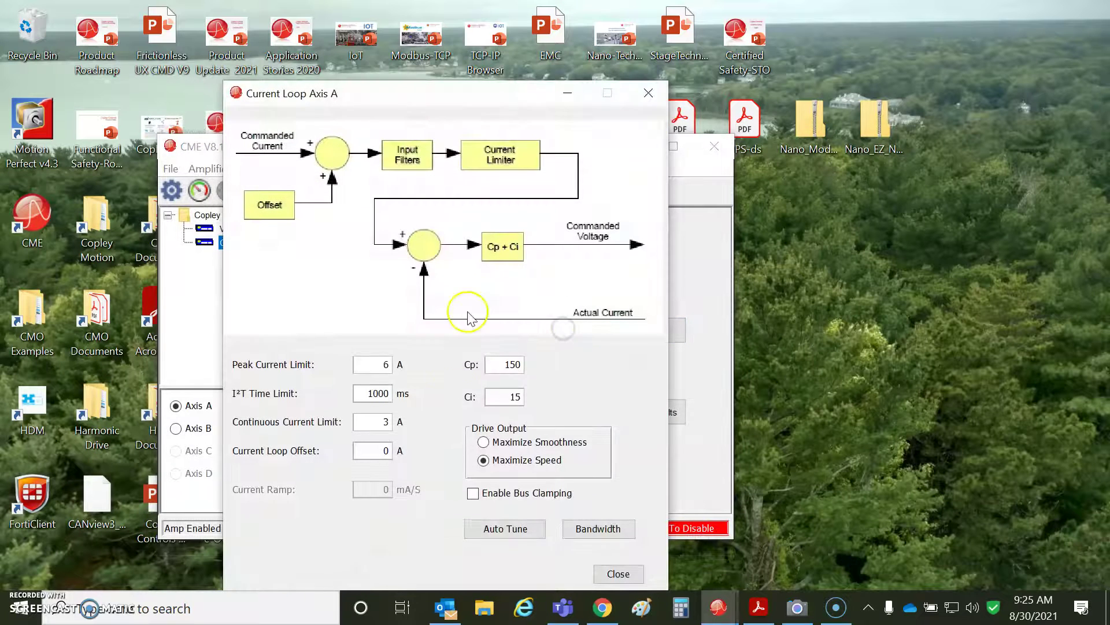
- Arrange the windows and measure the current-loop bandwidth with Cp 150, Ci 15: 500 Hz
drag(436, 94, 697, 49)
drag(461, 157, 331, 177)
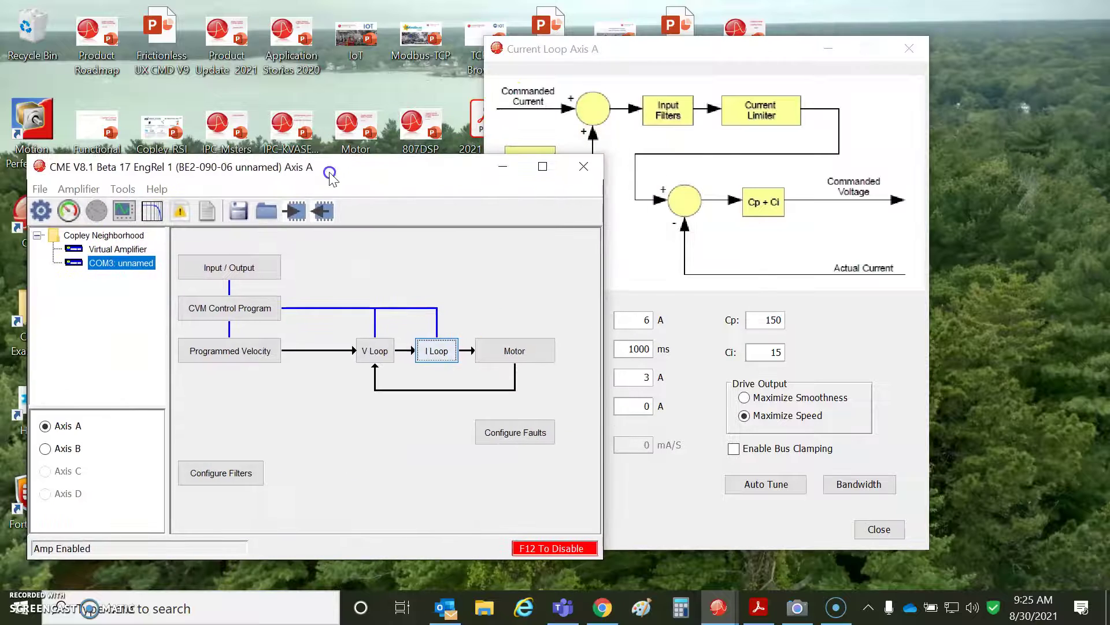
drag(621, 48, 656, 45)
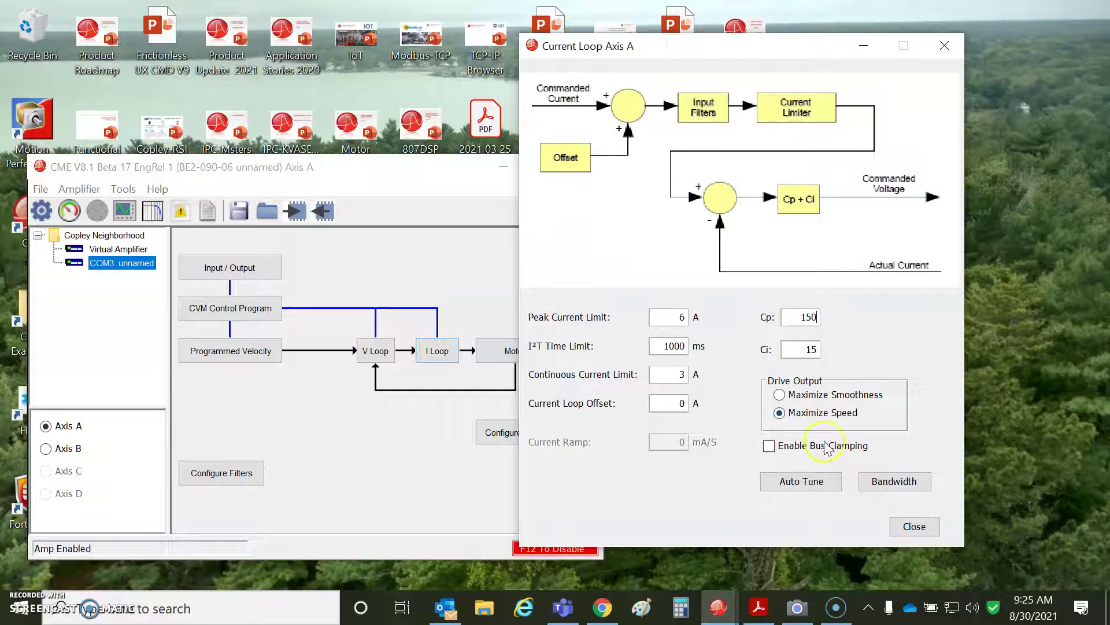
click(887, 479)
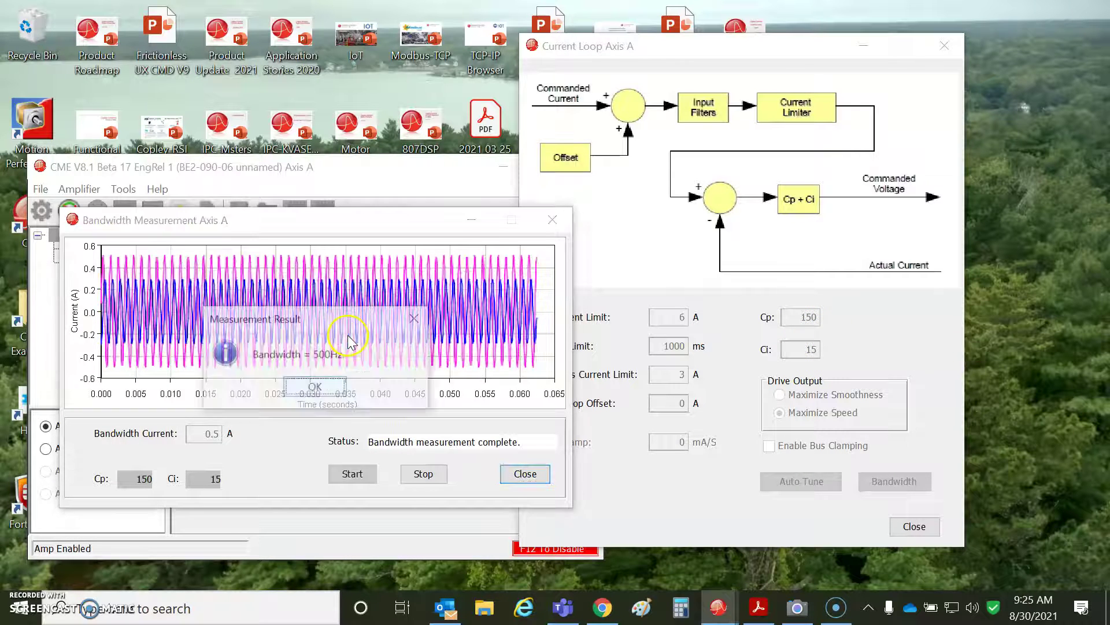
click(316, 388)
click(552, 219)
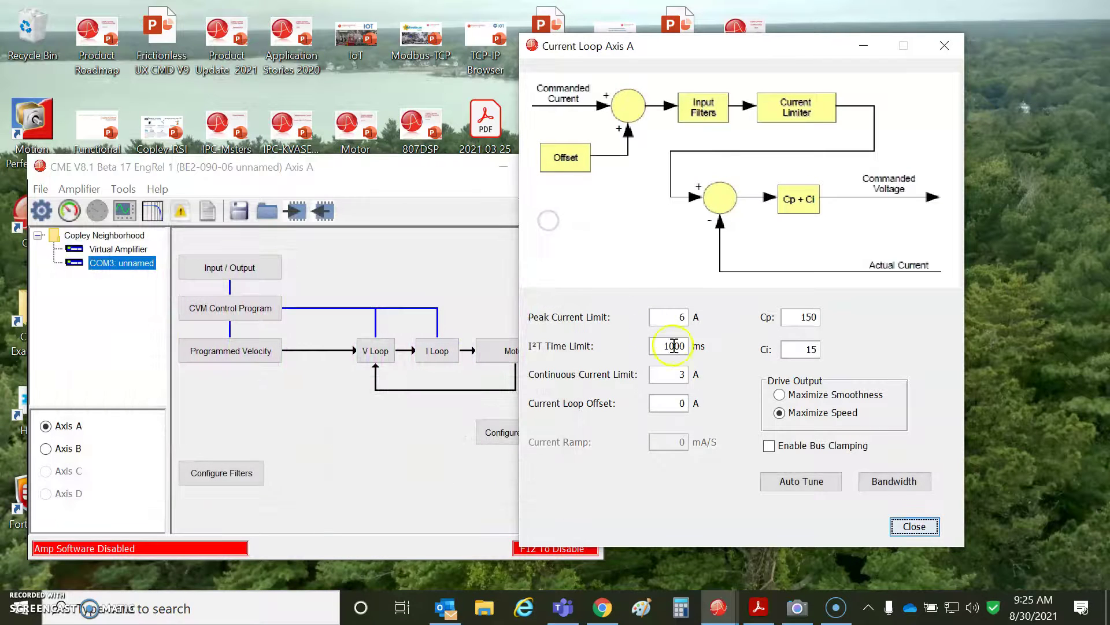
- Open the Axis A scope and move it up and right
click(357, 167)
click(143, 205)
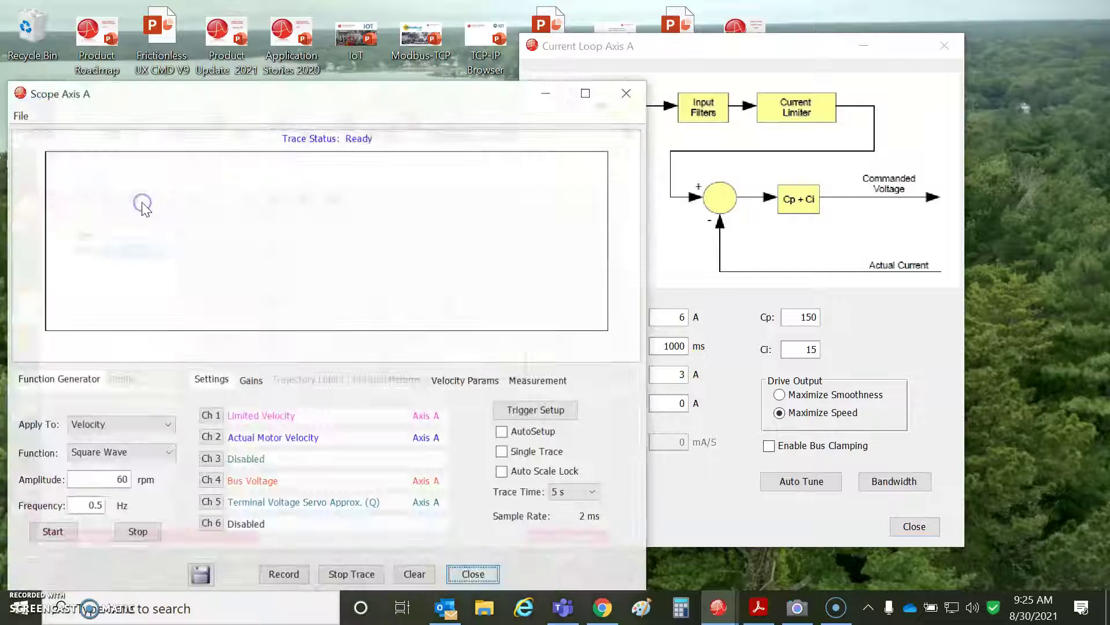
drag(278, 97, 444, 29)
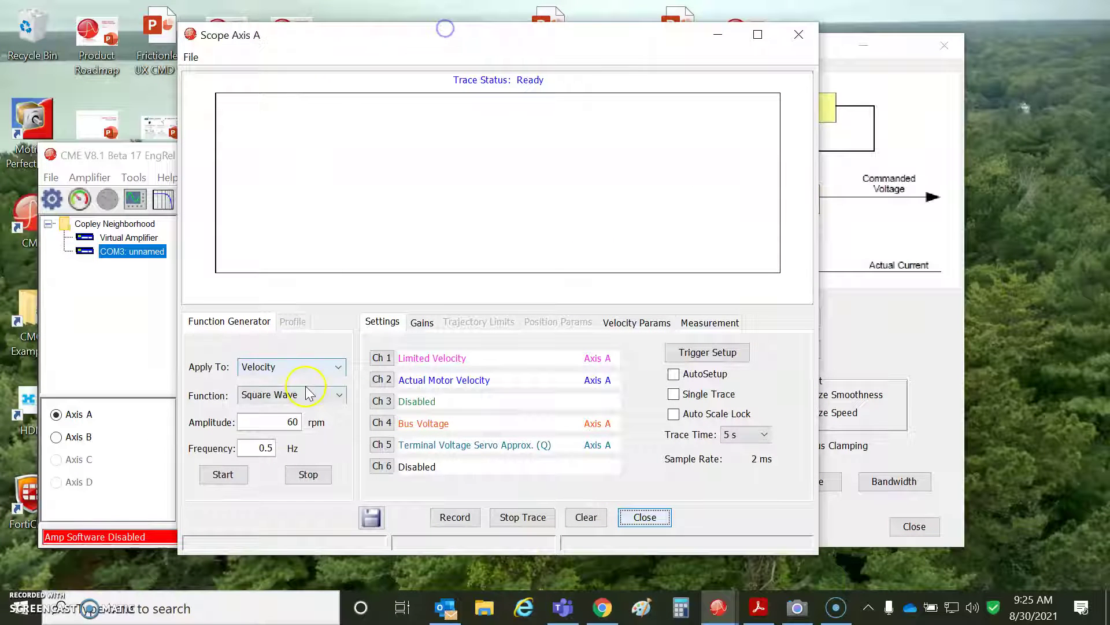
- Set up and start a 30 rpm, 0.5 Hz square-wave velocity test, leaving trigger settings unchanged
click(285, 420)
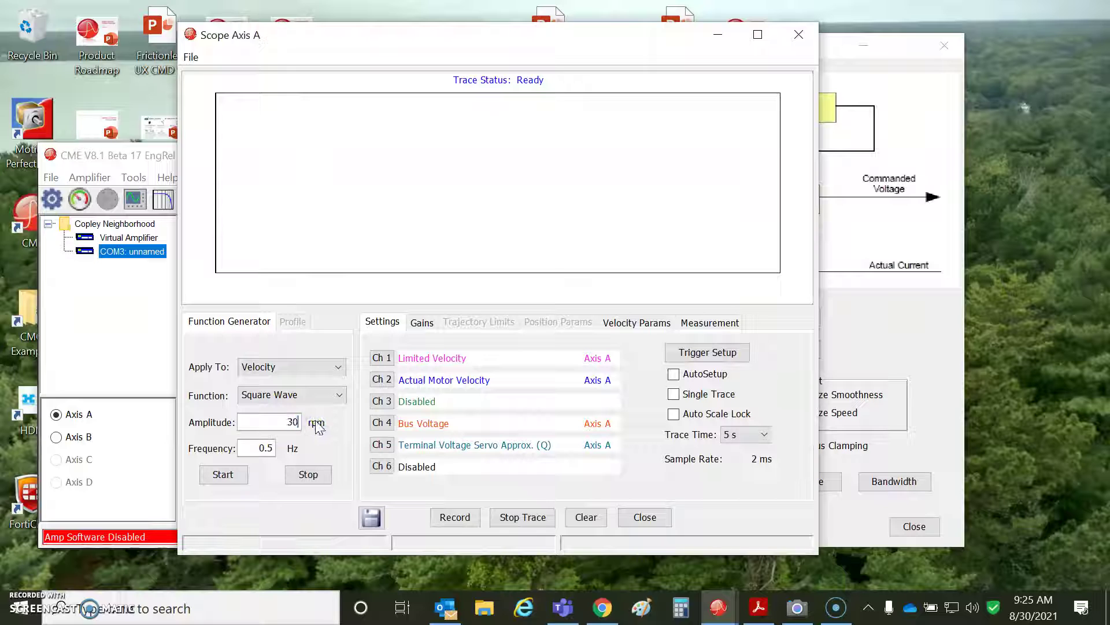
click(248, 473)
click(704, 353)
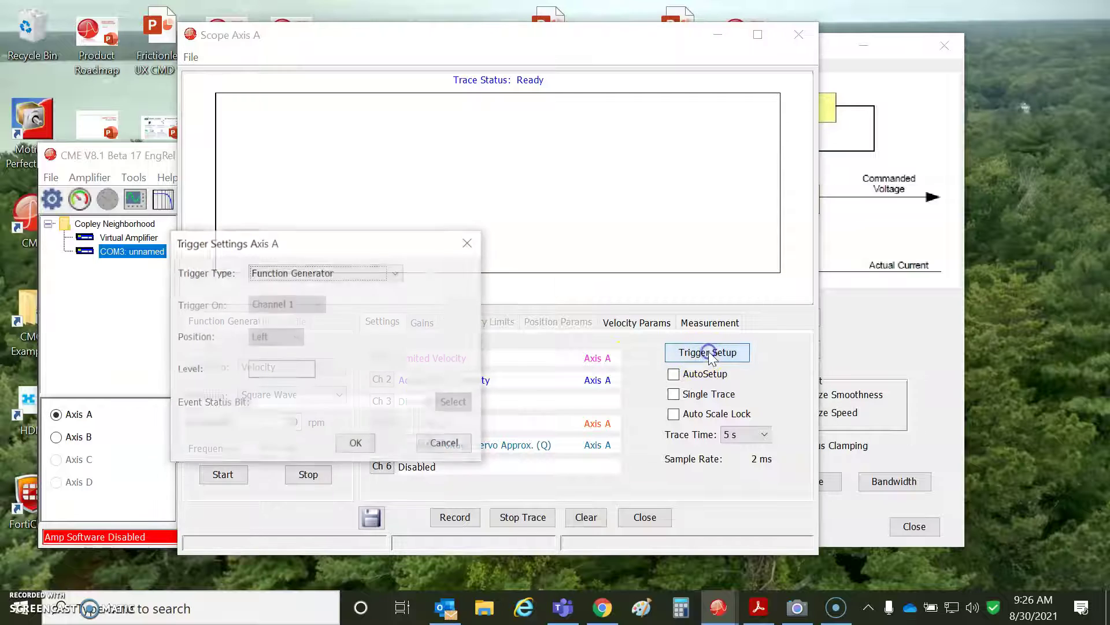
click(468, 244)
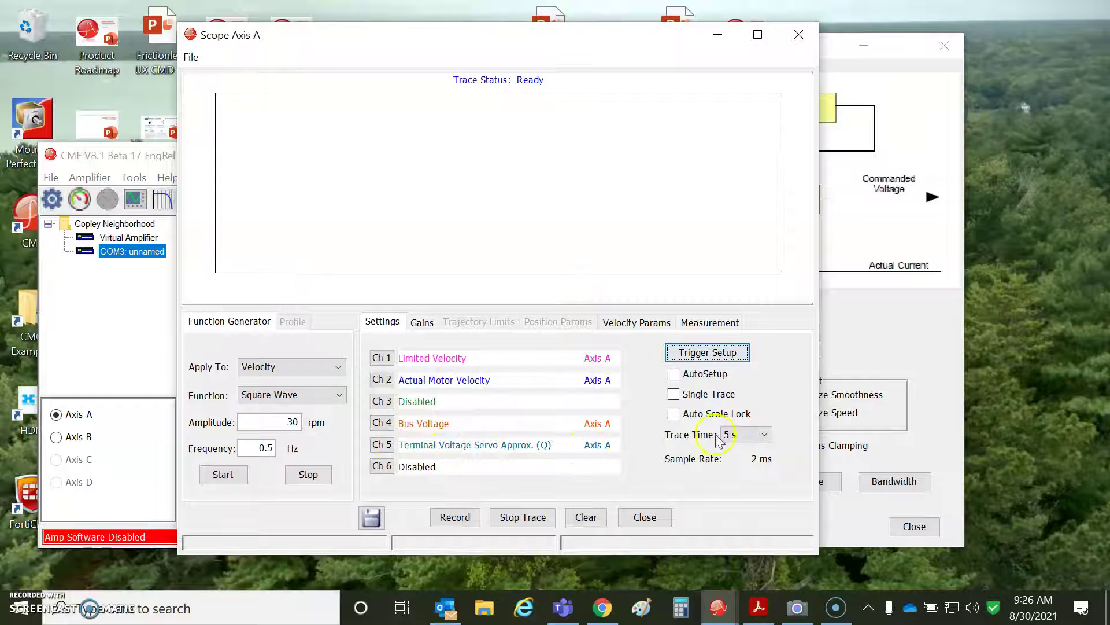
click(230, 478)
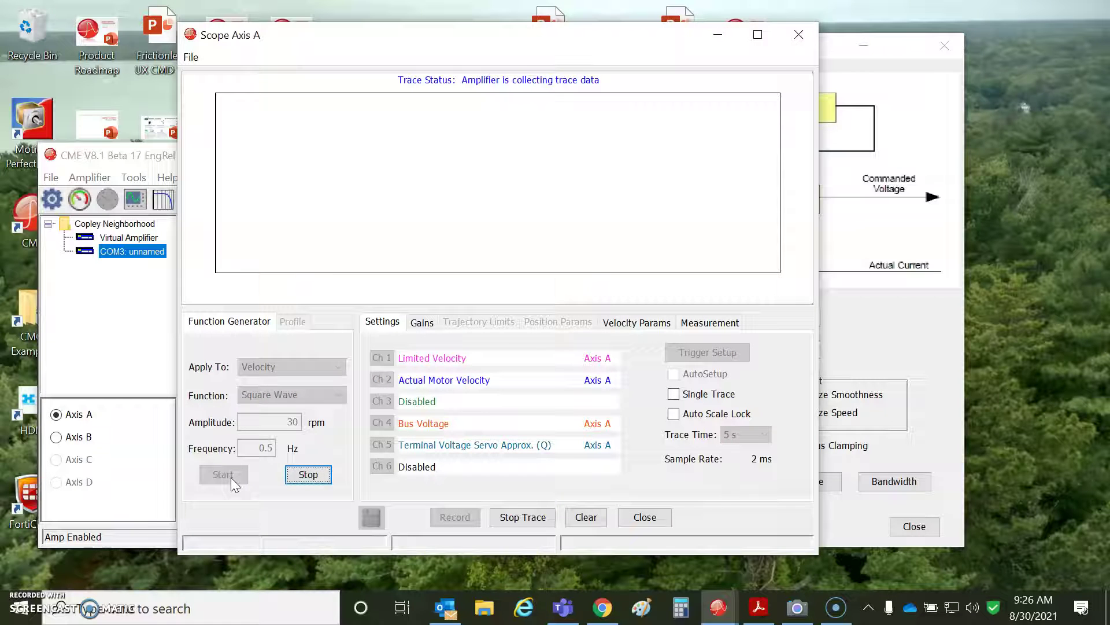
- Watch the motor bench on camera, then return to the 30 rpm velocity scope trace
click(836, 609)
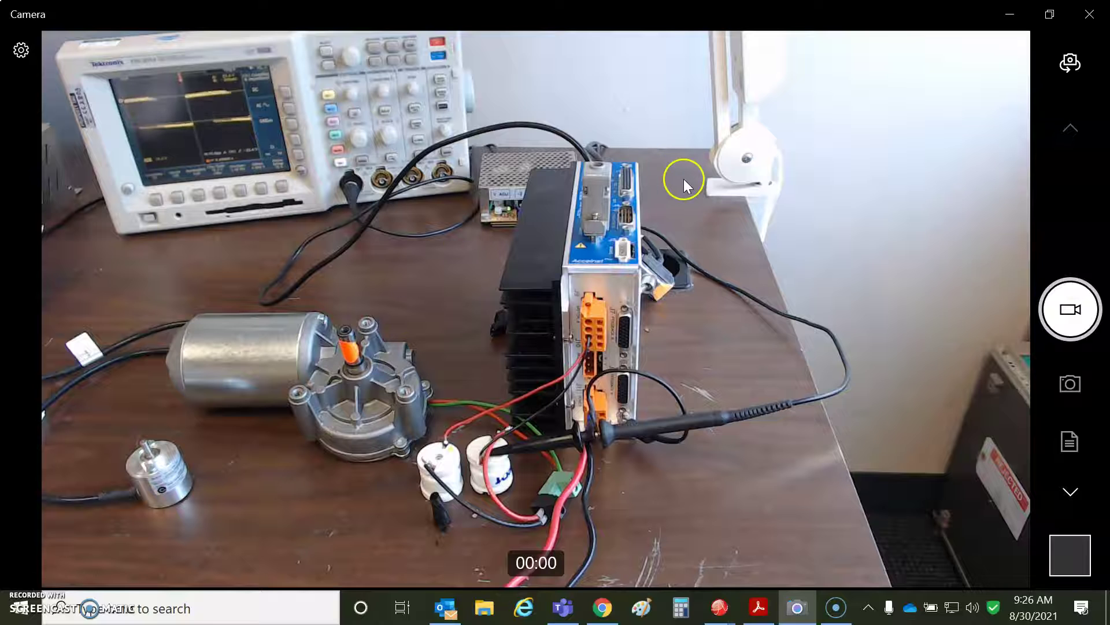
click(1014, 13)
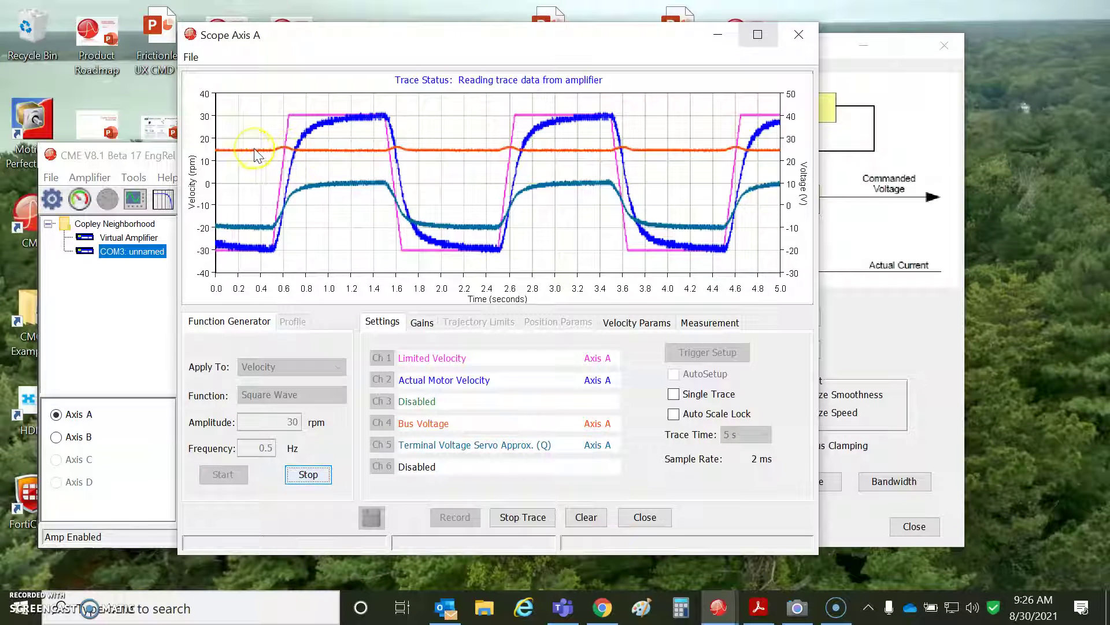
- Zoom into the early trace, stop the test, and change the amplitude to 60 rpm
drag(240, 144, 310, 155)
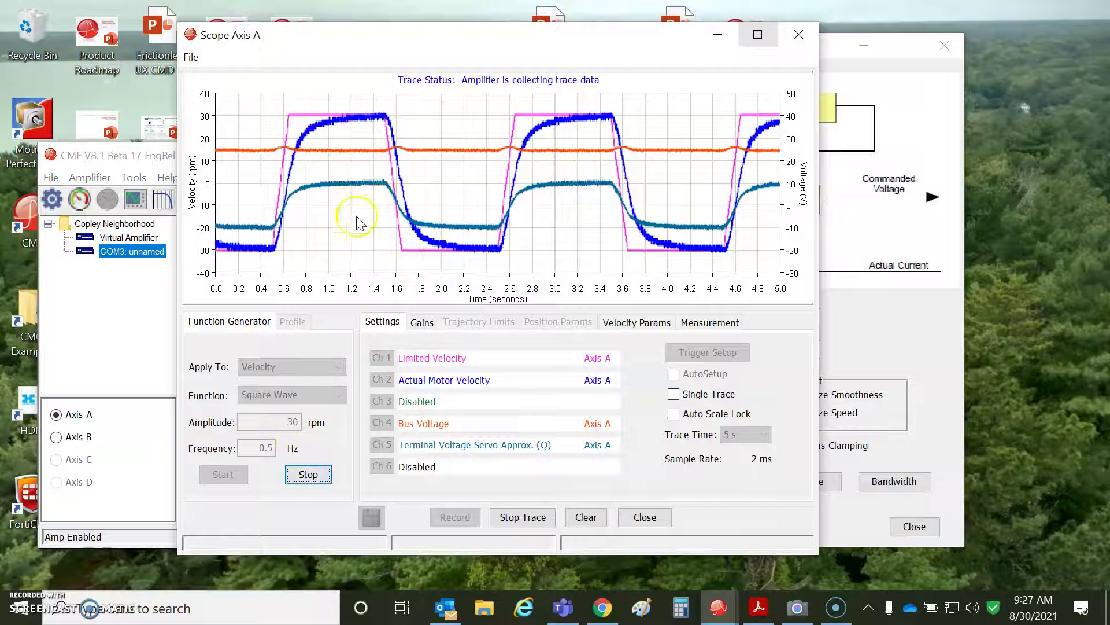
click(310, 475)
double_click(295, 423)
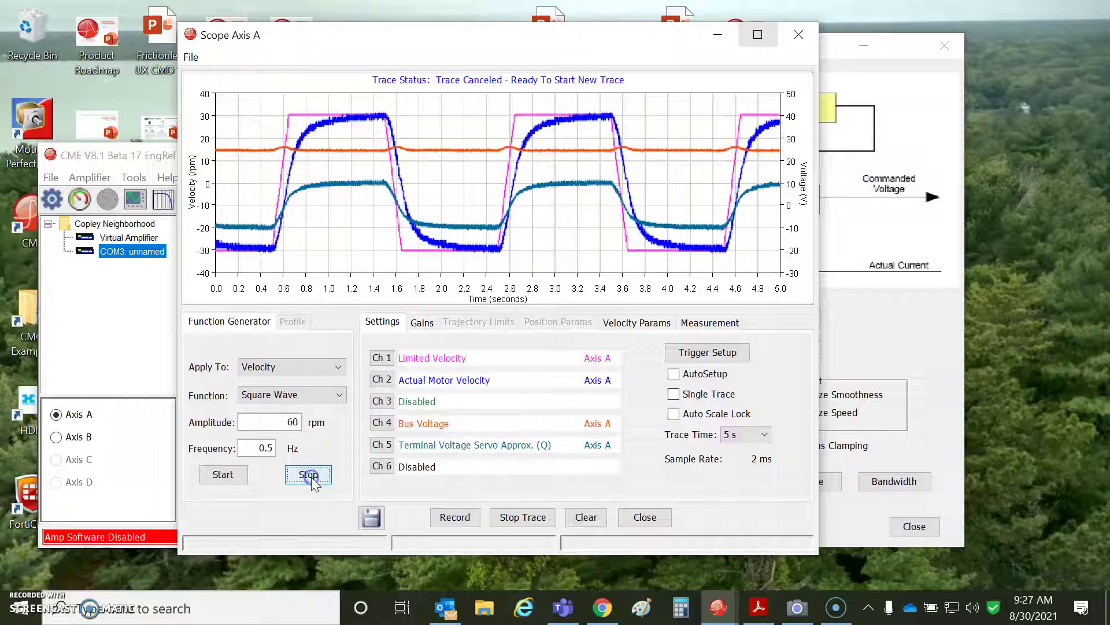
- Start the 60 rpm square-wave velocity test and watch the motor before returning to the scope
click(222, 478)
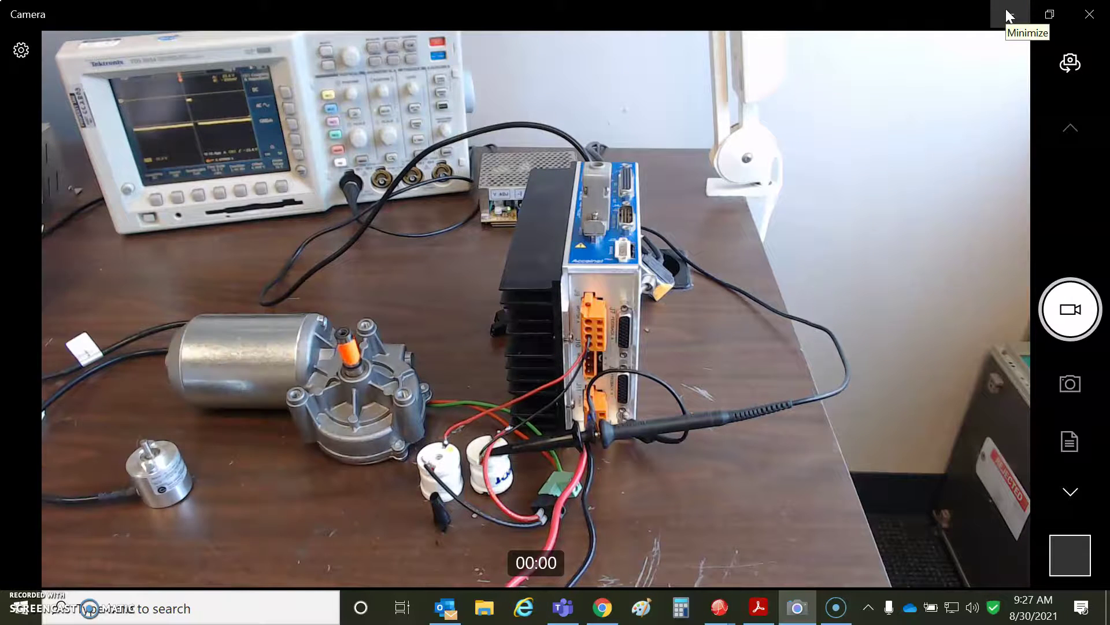
click(1008, 14)
click(463, 164)
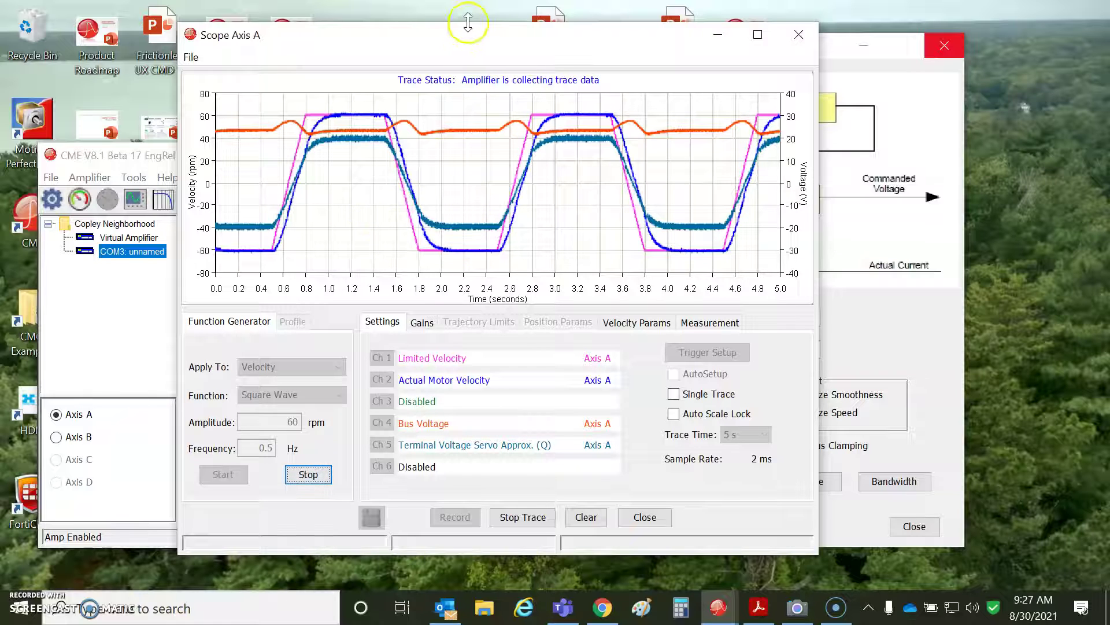
drag(473, 40, 463, 128)
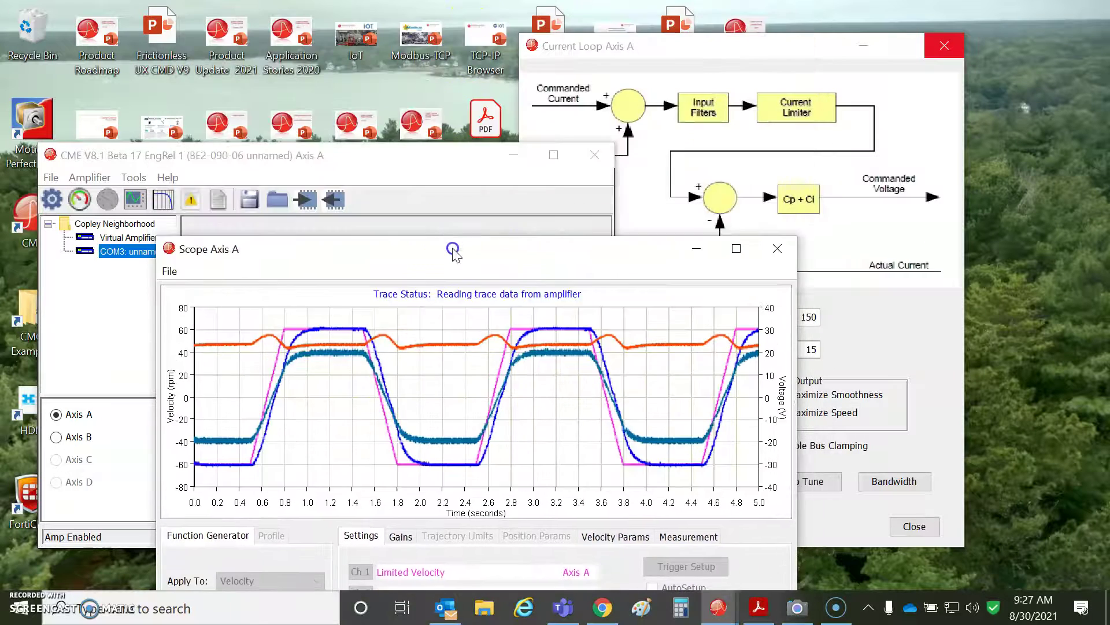
click(705, 123)
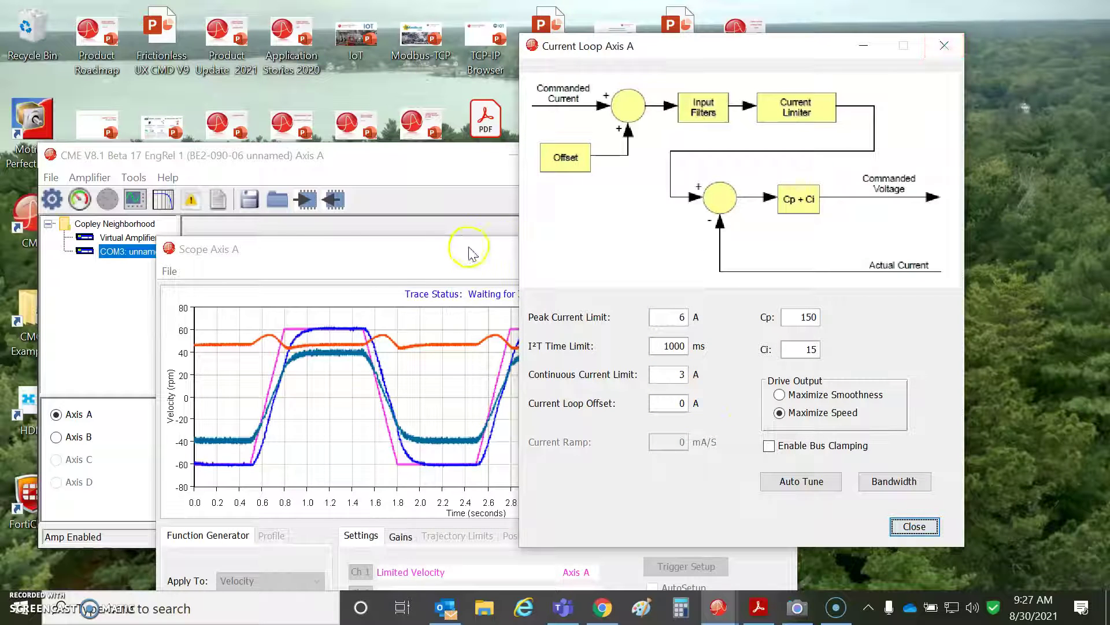
click(679, 317)
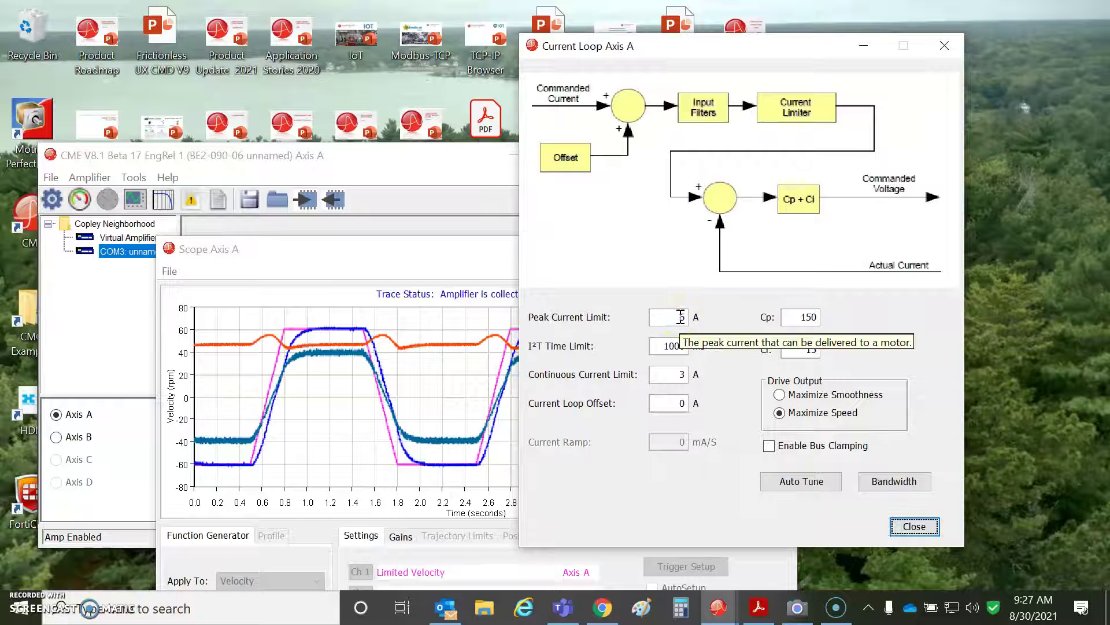
drag(479, 248, 594, 102)
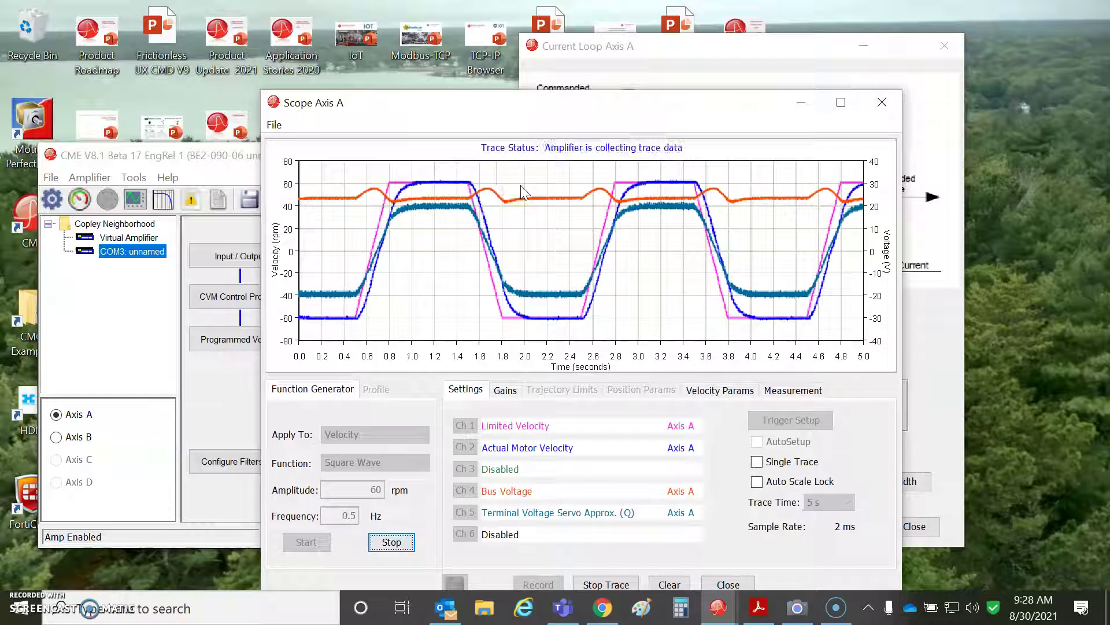
drag(494, 111, 462, 75)
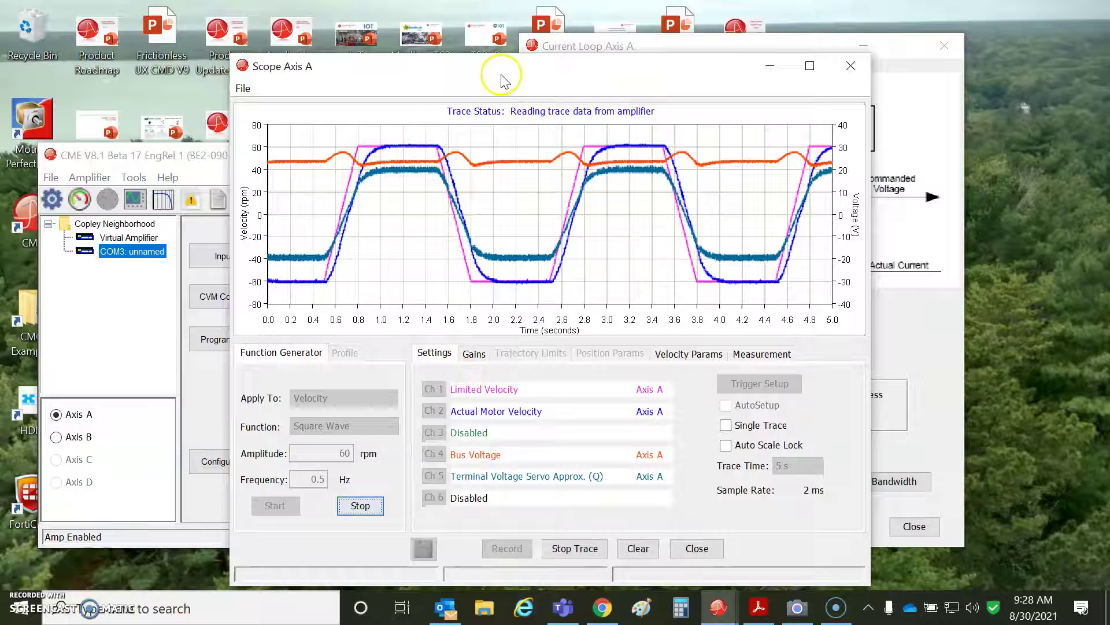
- Switch the test to Current with AutoSetup on and start the 0.3 A, 100 Hz square wave
click(361, 507)
click(369, 397)
click(337, 414)
click(726, 406)
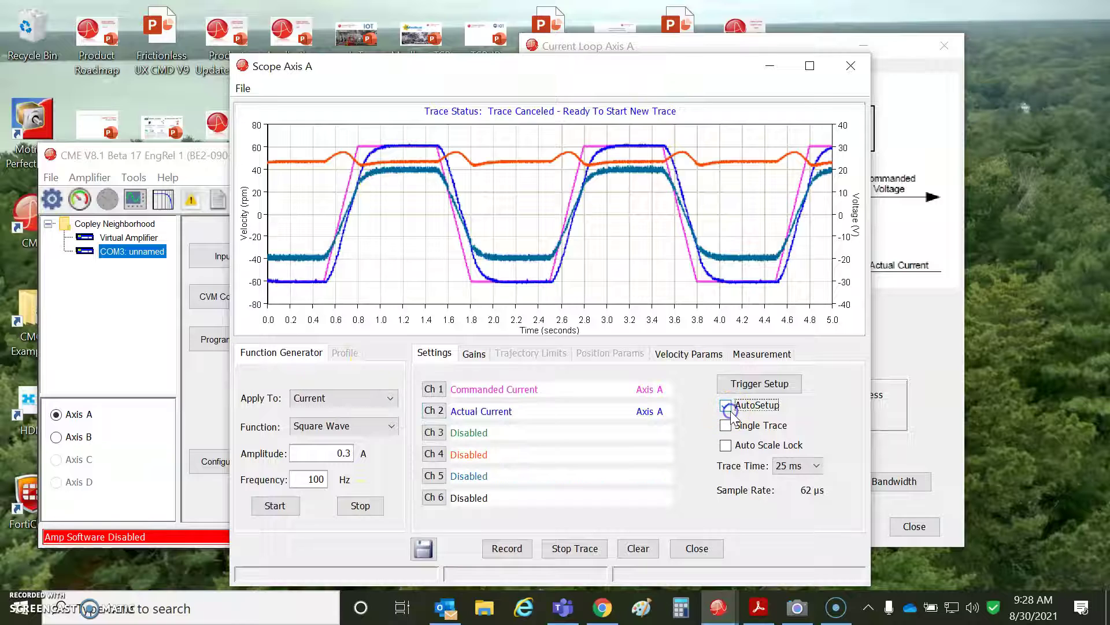
click(287, 505)
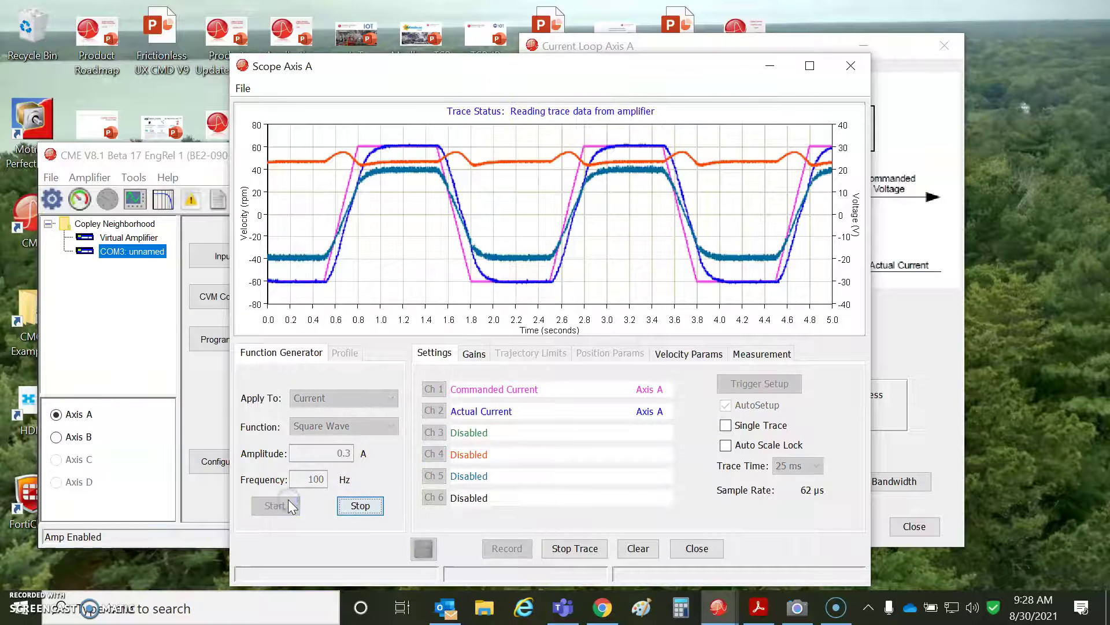
- On the Gains tab, try Cp 300 and Ci 30, then restore Cp 150 and Ci 15
click(475, 354)
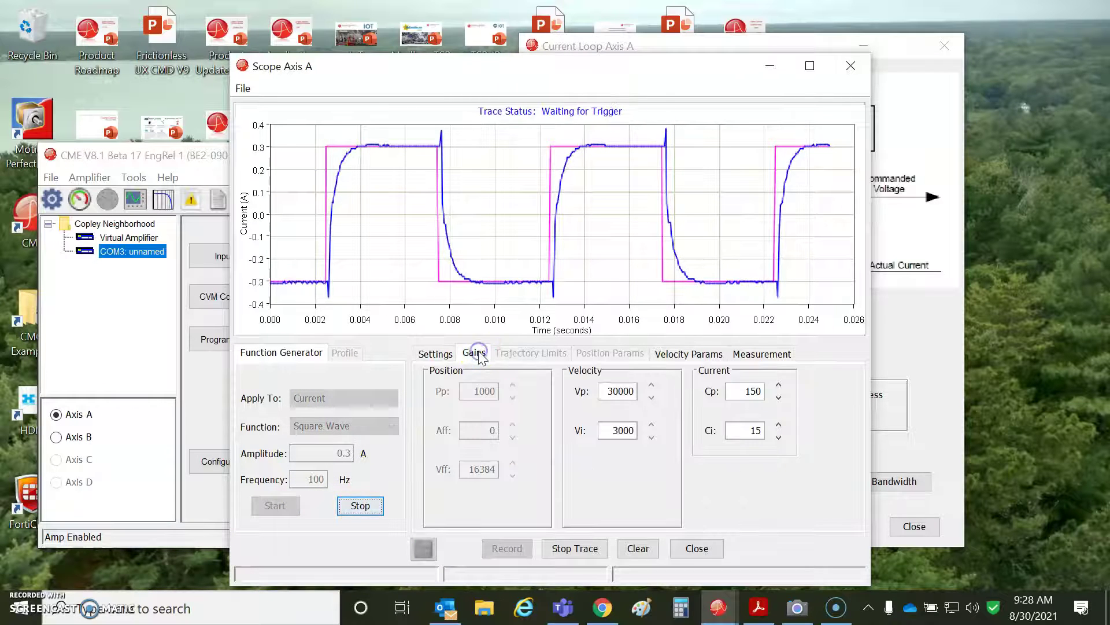
double_click(746, 391)
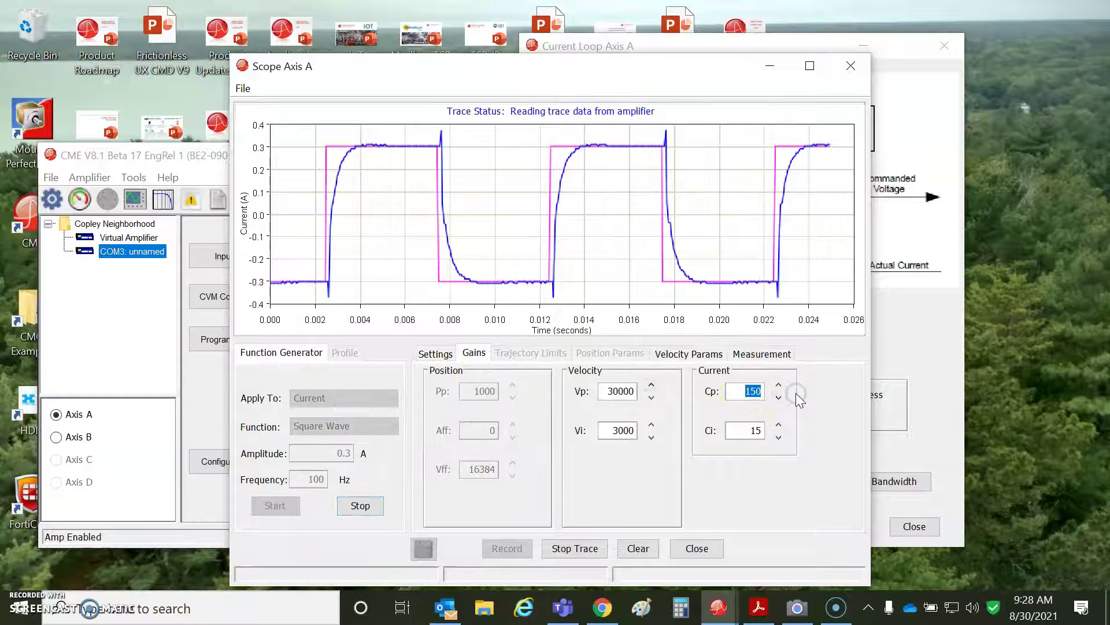
text(300)
double_click(762, 429)
text(30)
click(758, 395)
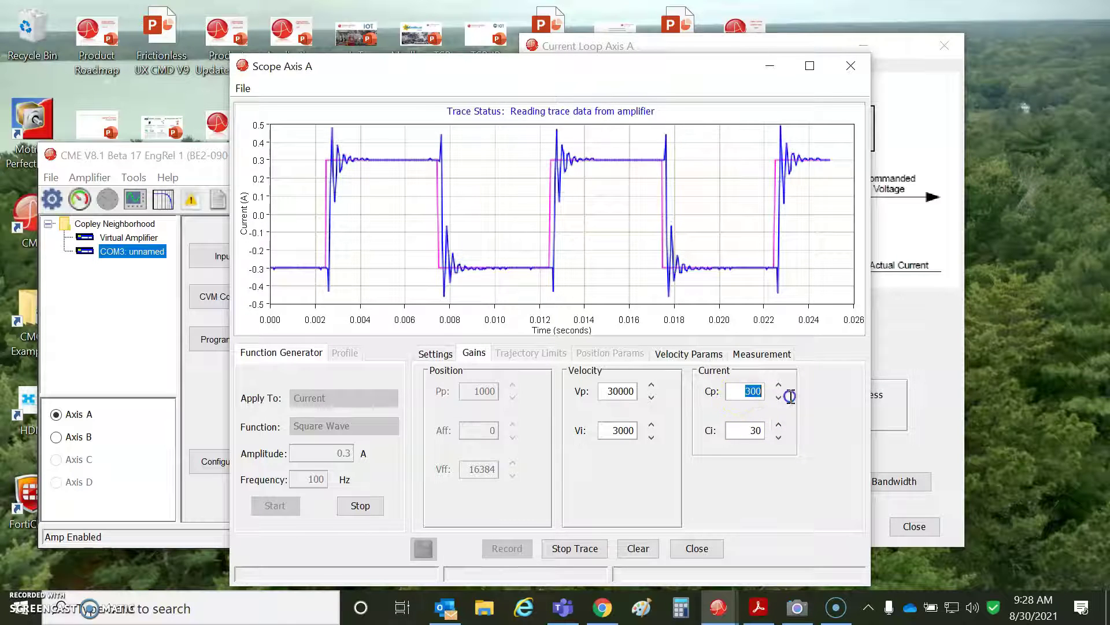
text(150)
click(747, 431)
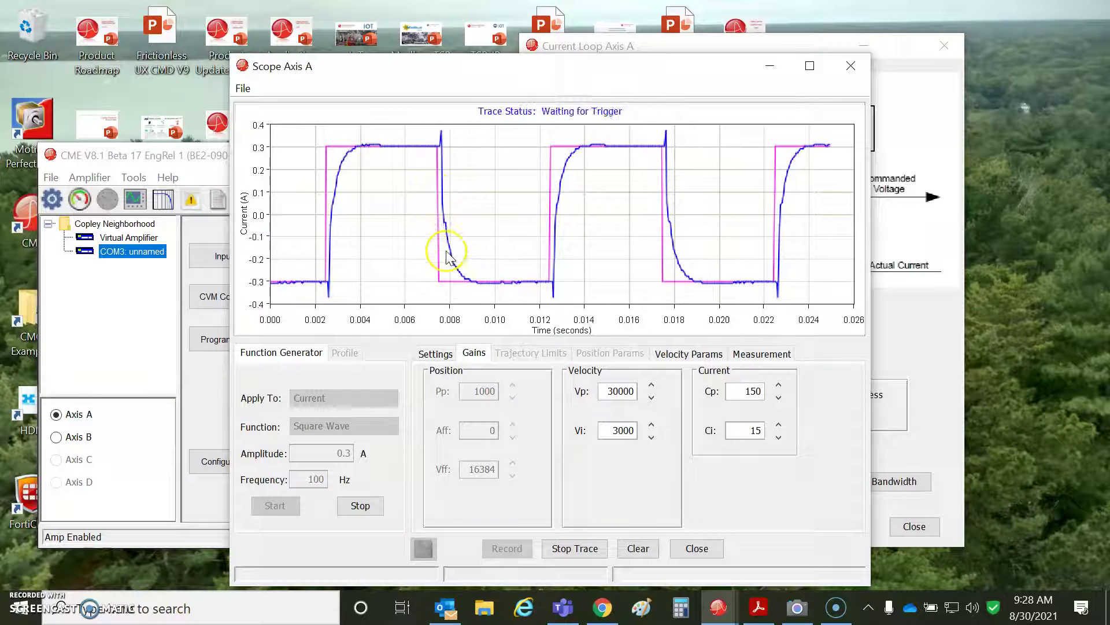
- Run a 6 A, 10 ms Step Fwd & Rev current test, keeping 6 A despite the settings error
click(350, 504)
click(353, 427)
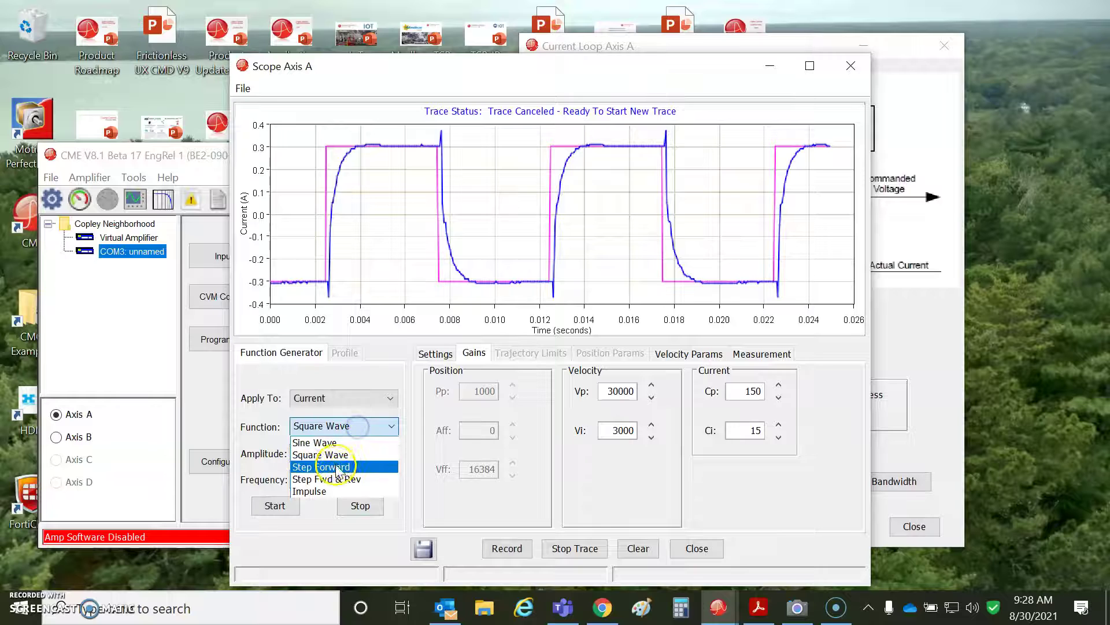
click(339, 479)
double_click(343, 451)
text(6)
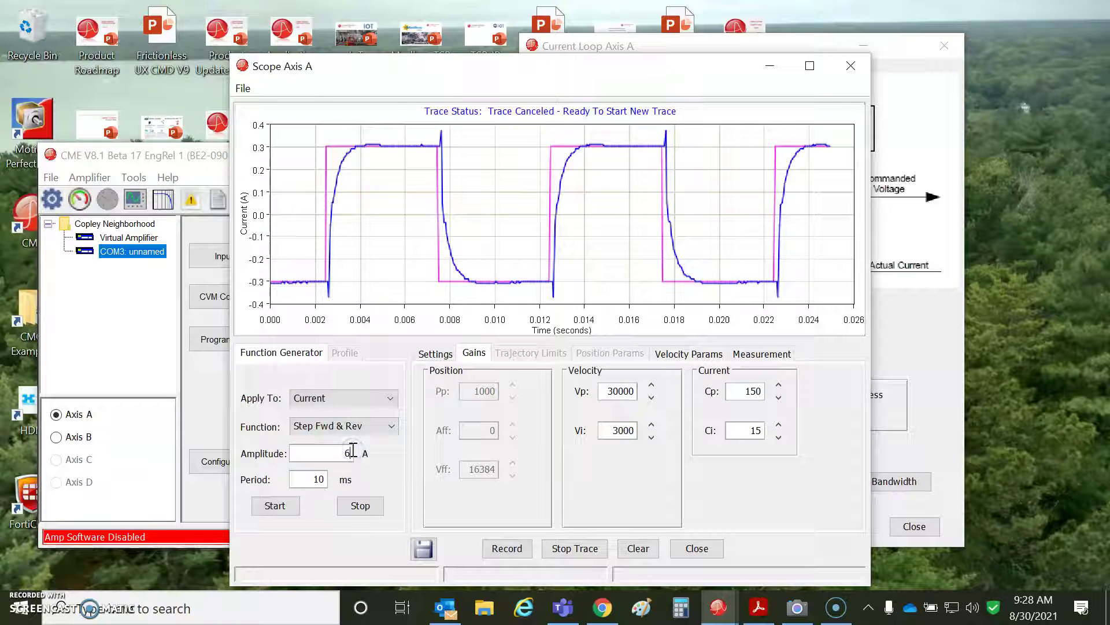
click(276, 509)
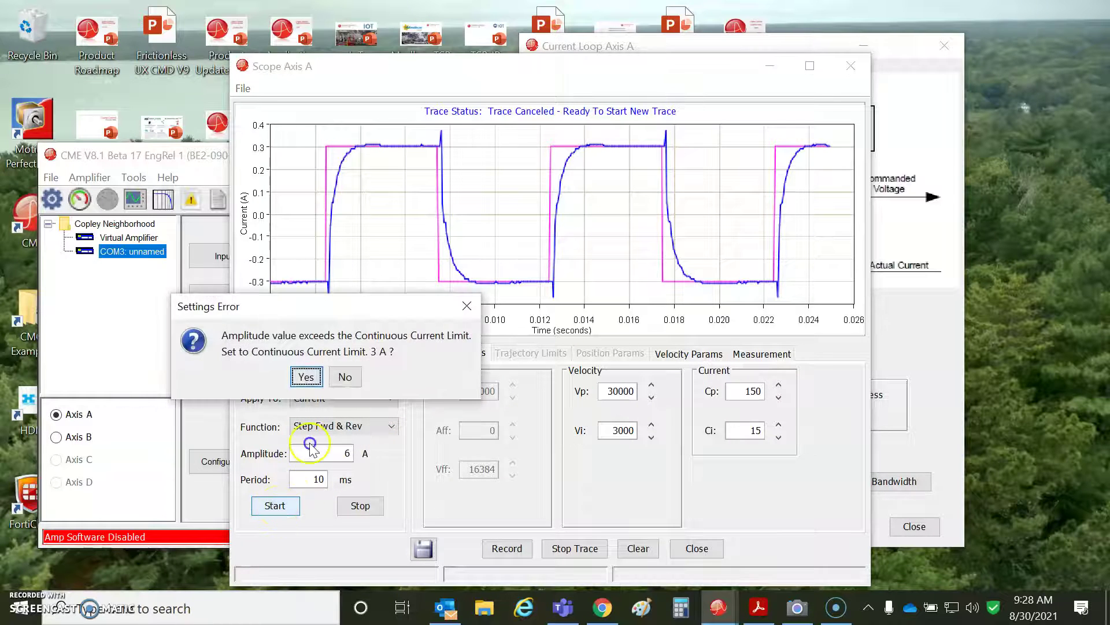
click(350, 379)
click(274, 511)
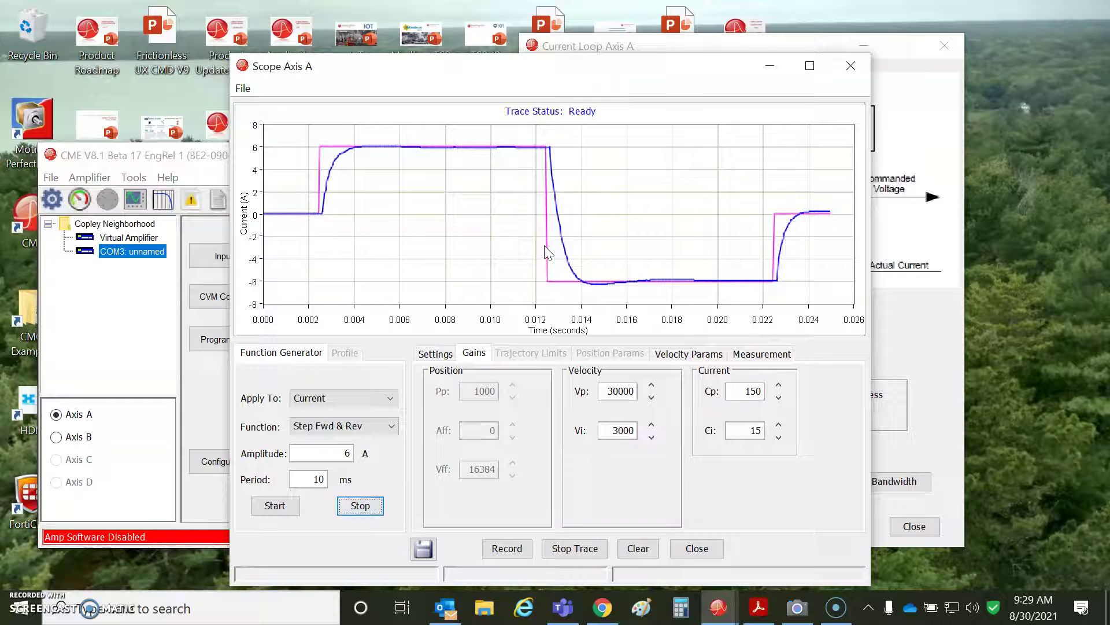
- Close the scope and current-loop windows and open Velocity Loop Axis A (Vp 30000, Vi 3000, 120 rpm)
click(861, 64)
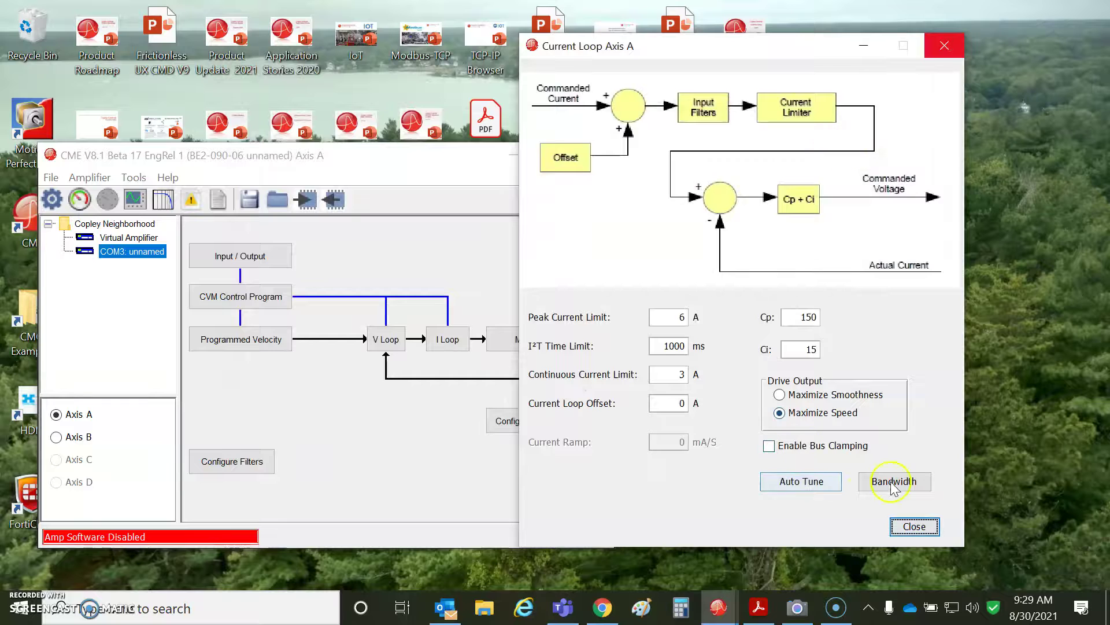
click(947, 49)
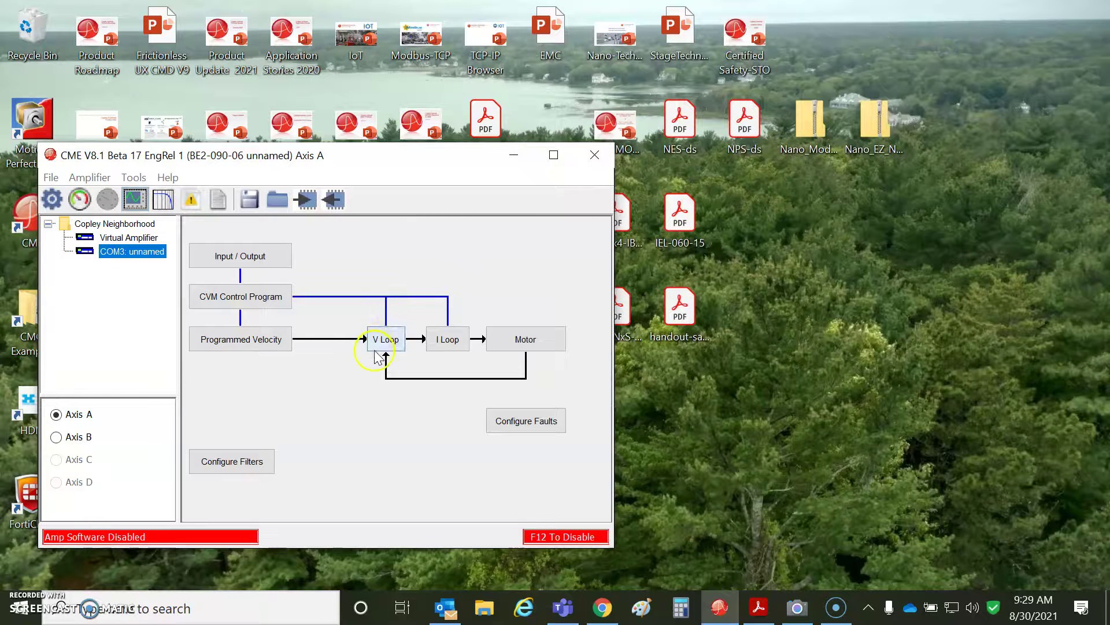
click(379, 340)
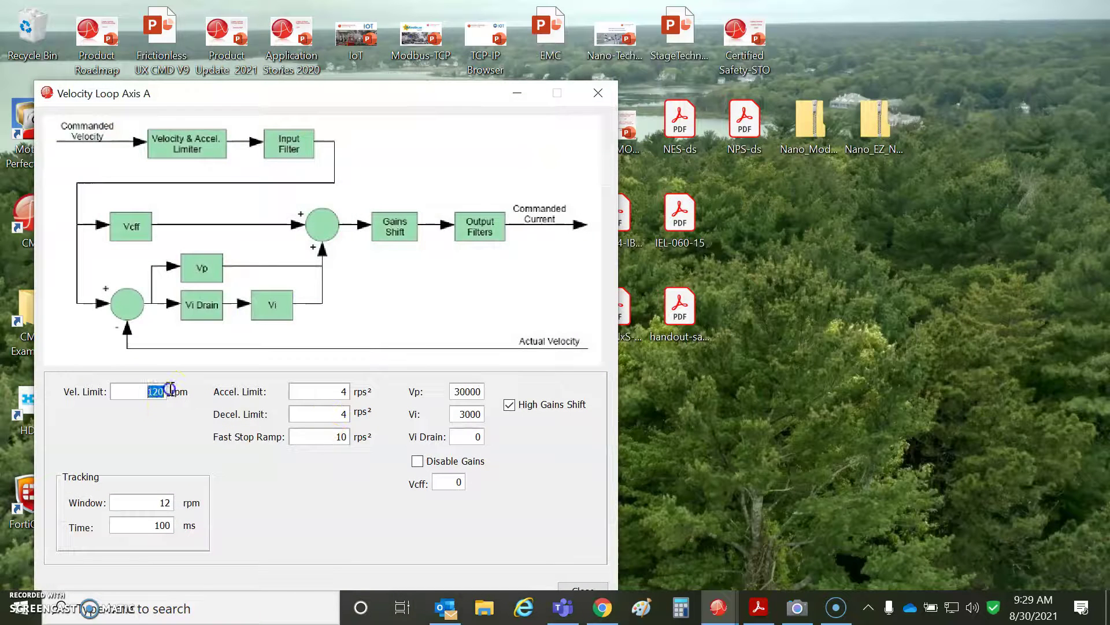